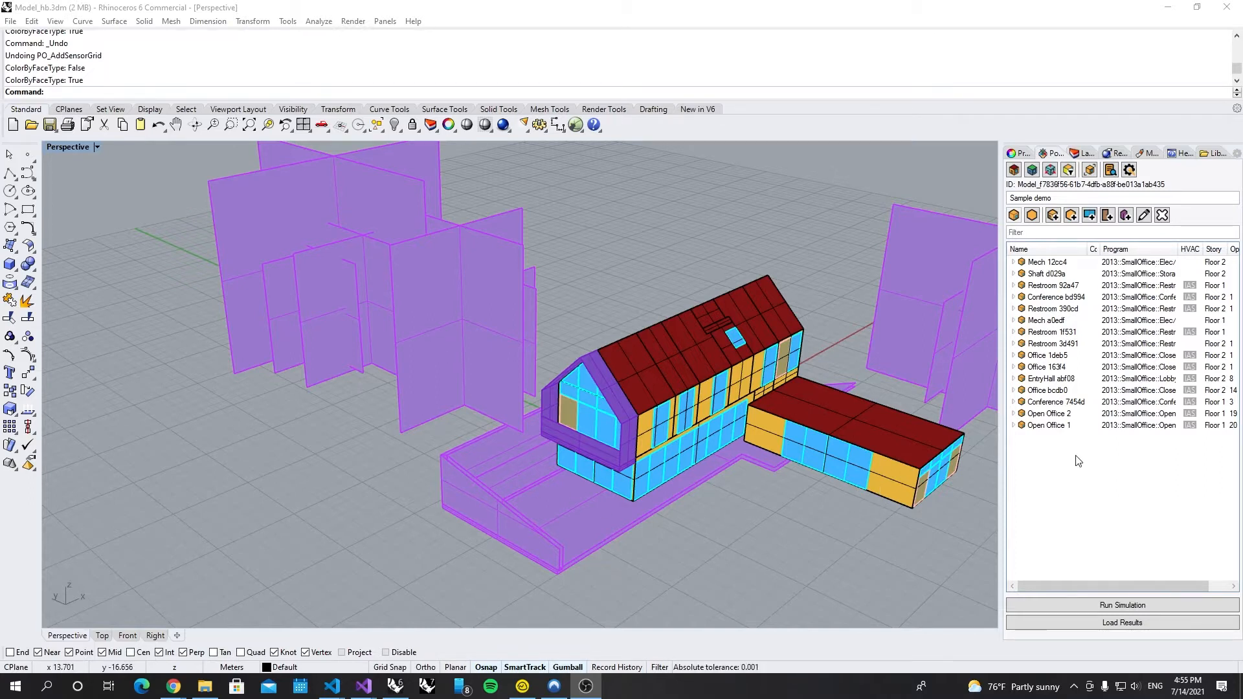
Step: Ctrl-select the Open Office 1, Open Office 2, Office bcdb0, Office 163f4 and Office 1deb5 room rows
{"action": "left_click", "coordinate": [1058, 426]}
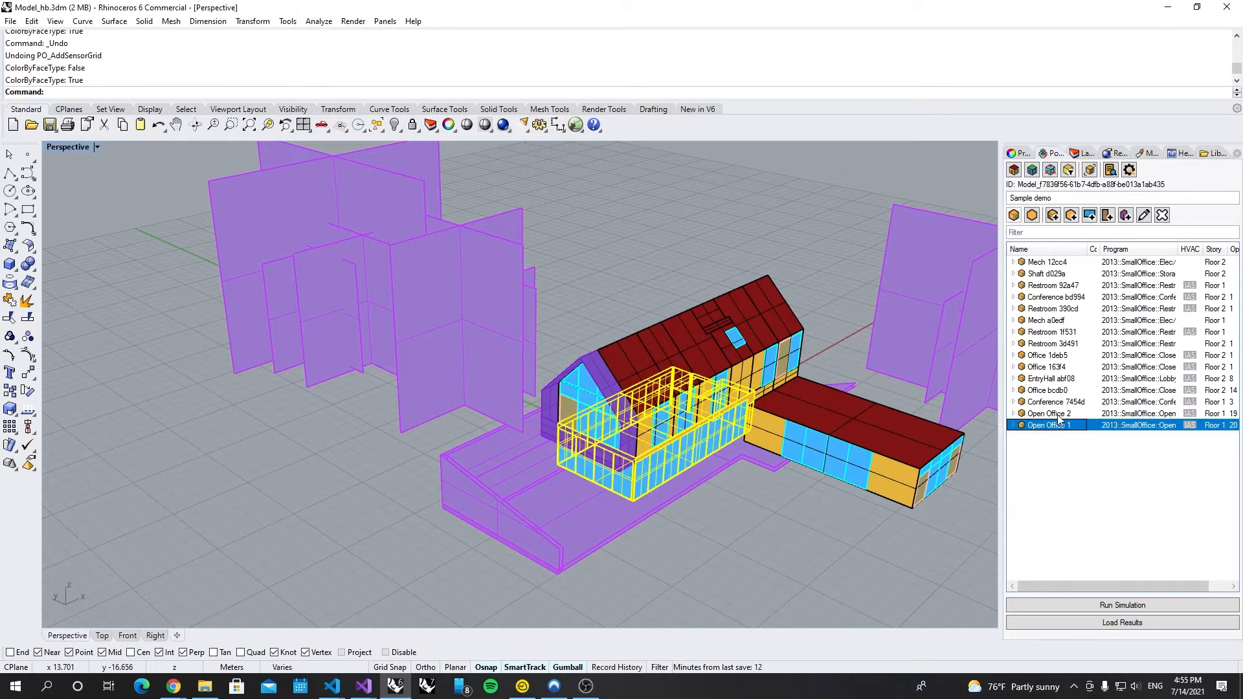
{"action": "left_click", "coordinate": [1059, 415], "text": "ctrl"}
{"action": "left_click", "coordinate": [1050, 390], "text": "ctrl"}
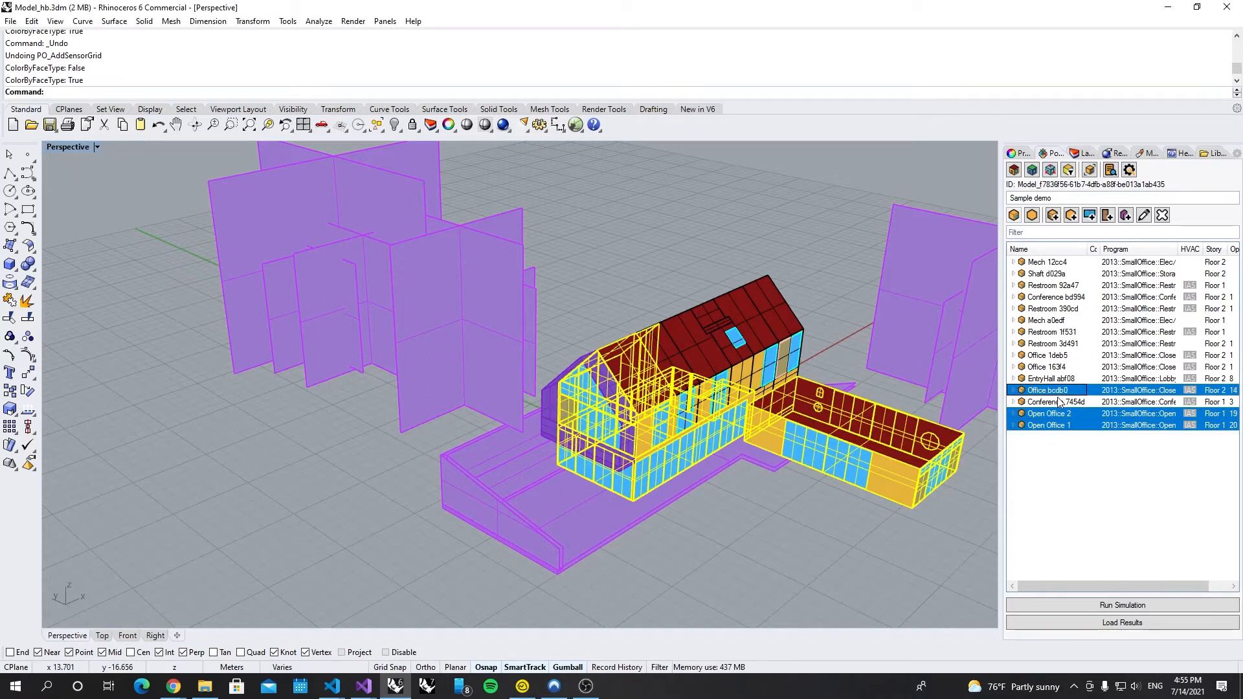
{"action": "left_click", "coordinate": [1052, 367], "text": "ctrl"}
{"action": "left_click", "coordinate": [1056, 356], "text": "ctrl"}
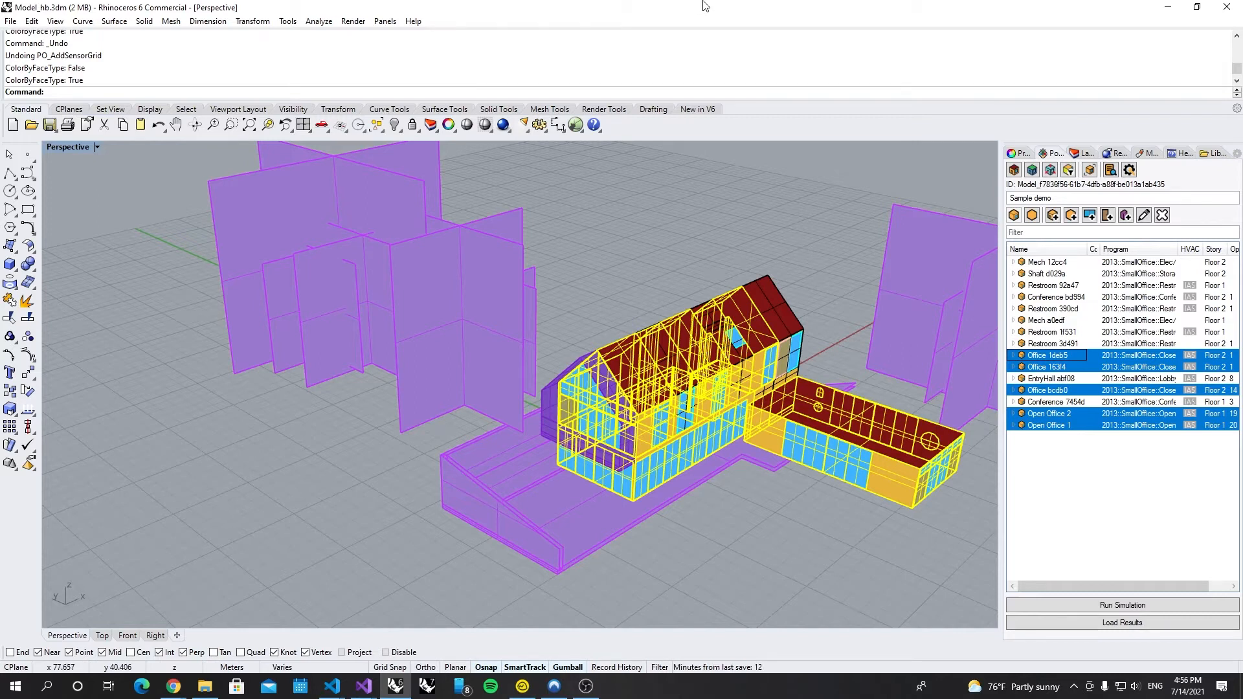
Step: Run PO_AddSensorGrid on the selected offices, accepting grid size 0.6 and offset 0.8
{"action": "type", "text": "Addsen"}
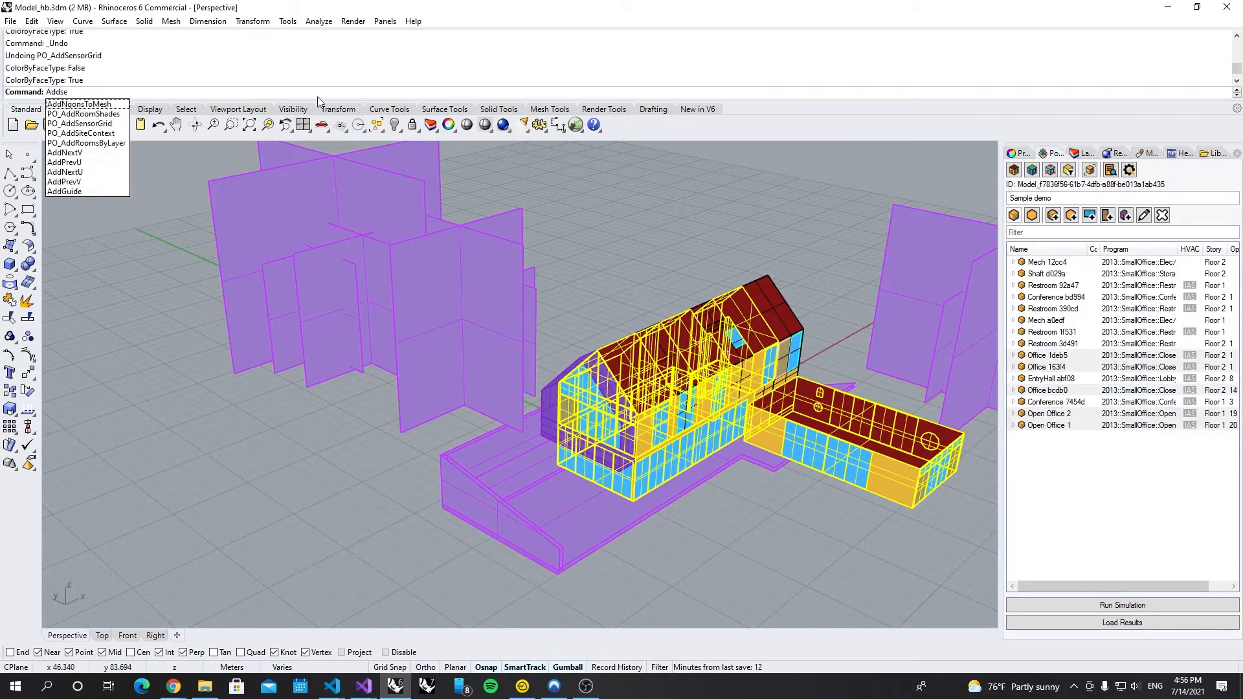
{"action": "key", "text": "Down"}
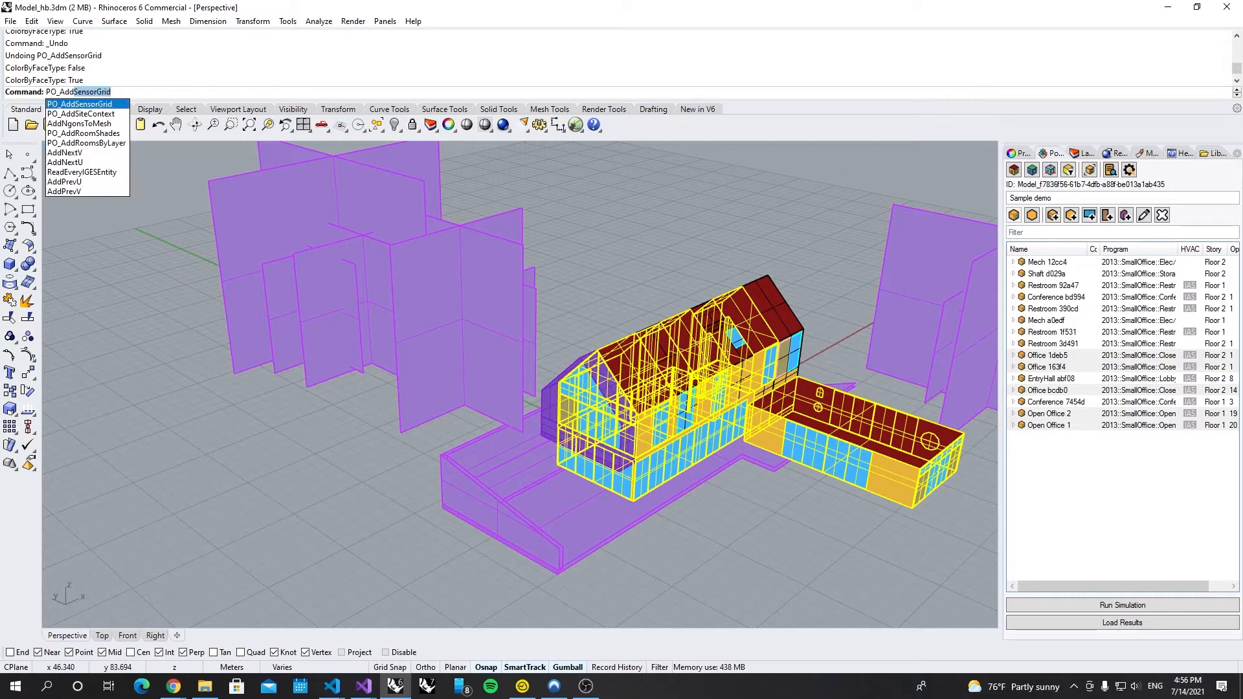
{"action": "key", "text": "Return"}
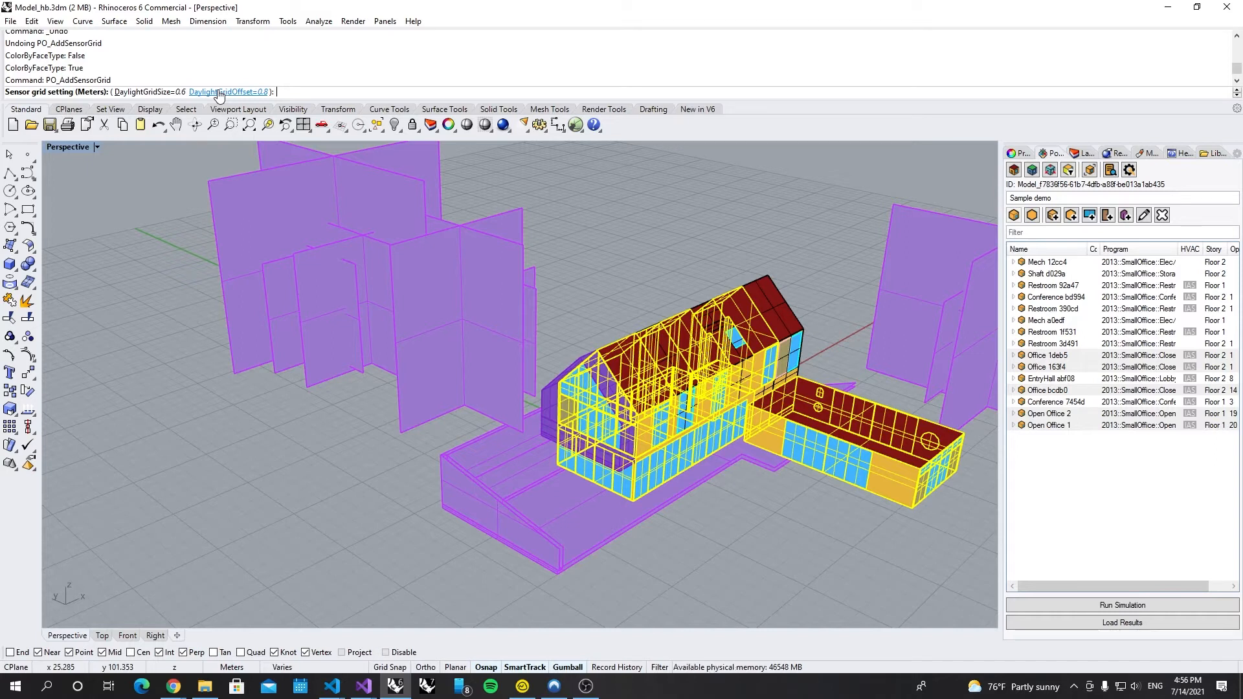
{"action": "key", "text": "Return"}
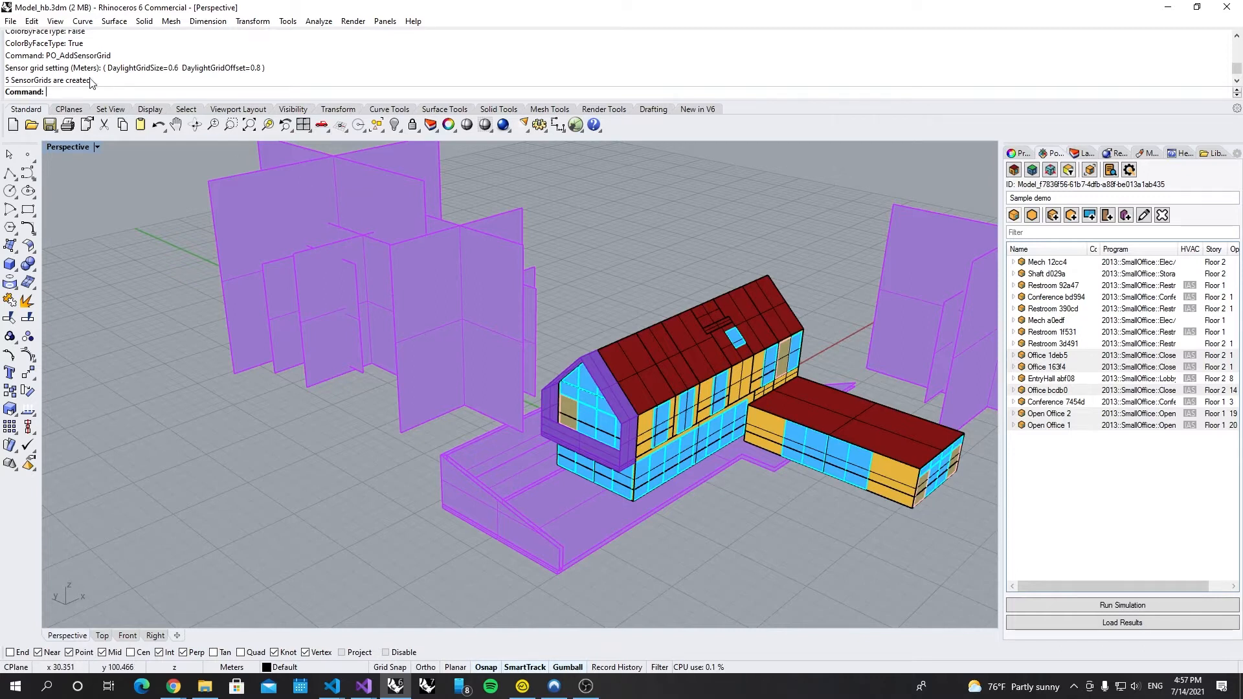
{"action": "left_click_drag", "start_coordinate": [92, 80], "coordinate": [17, 84]}
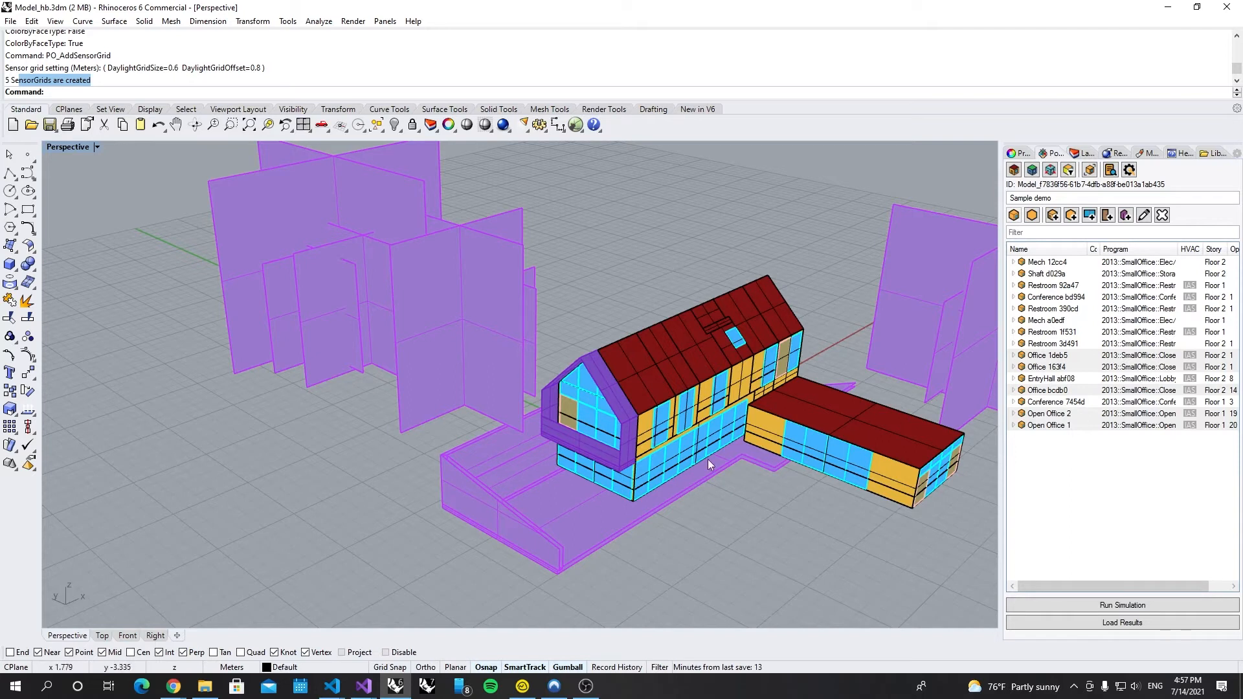
Step: Set Pollination renderer transparency to 20, refresh the display, and zoom in on the building
{"action": "left_click", "coordinate": [1068, 170]}
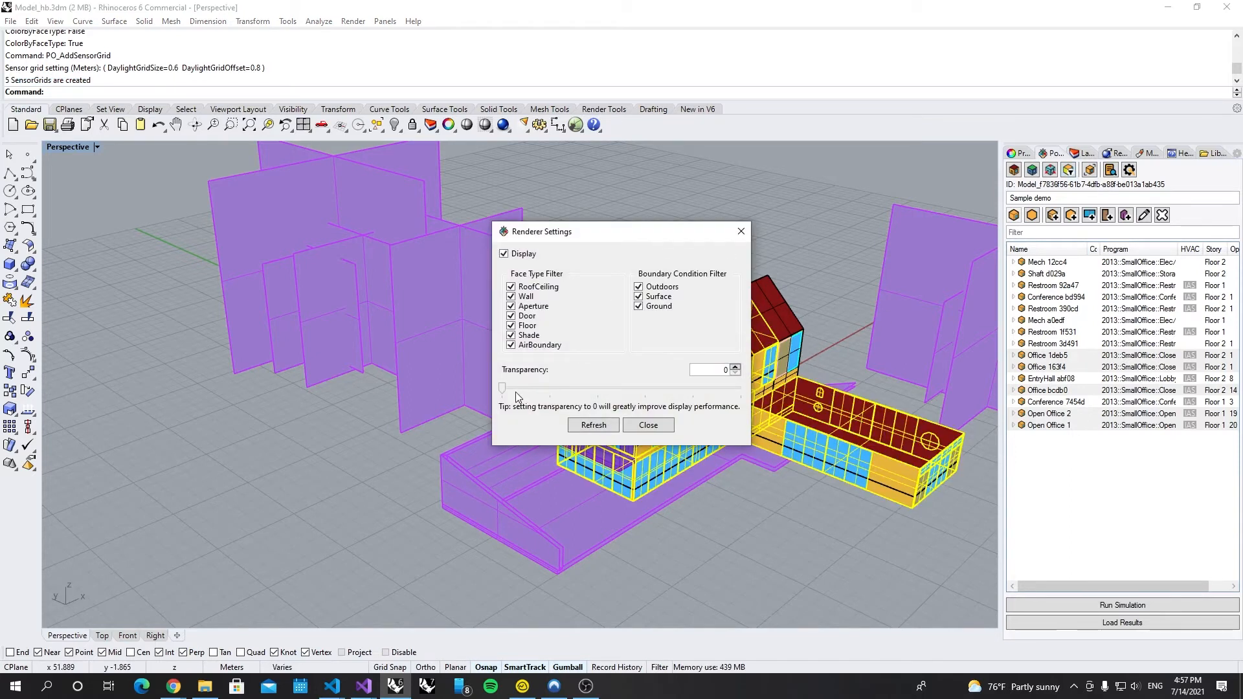
{"action": "left_click_drag", "start_coordinate": [503, 389], "coordinate": [555, 394]}
{"action": "left_click", "coordinate": [735, 373]}
{"action": "left_click", "coordinate": [590, 428]}
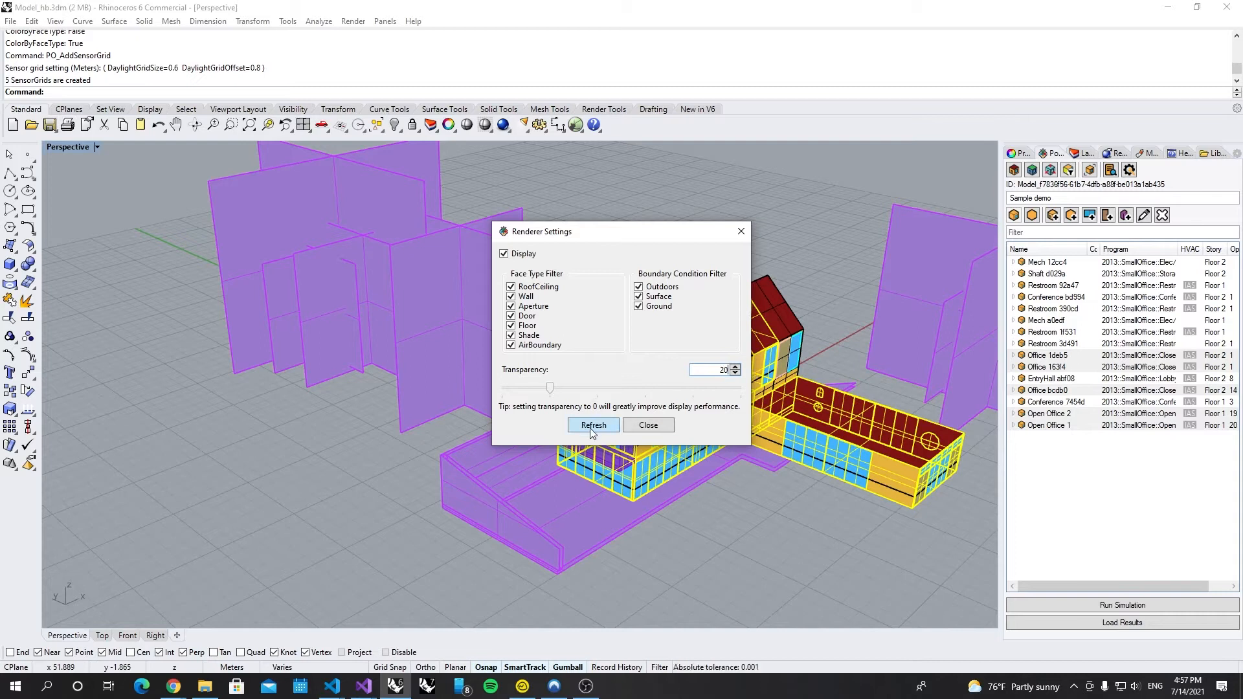
{"action": "left_click", "coordinate": [648, 425]}
{"action": "scroll", "coordinate": [733, 441], "scroll_direction": "up", "scroll_amount": 3}
{"action": "scroll", "coordinate": [892, 471], "scroll_direction": "up", "scroll_amount": 5}
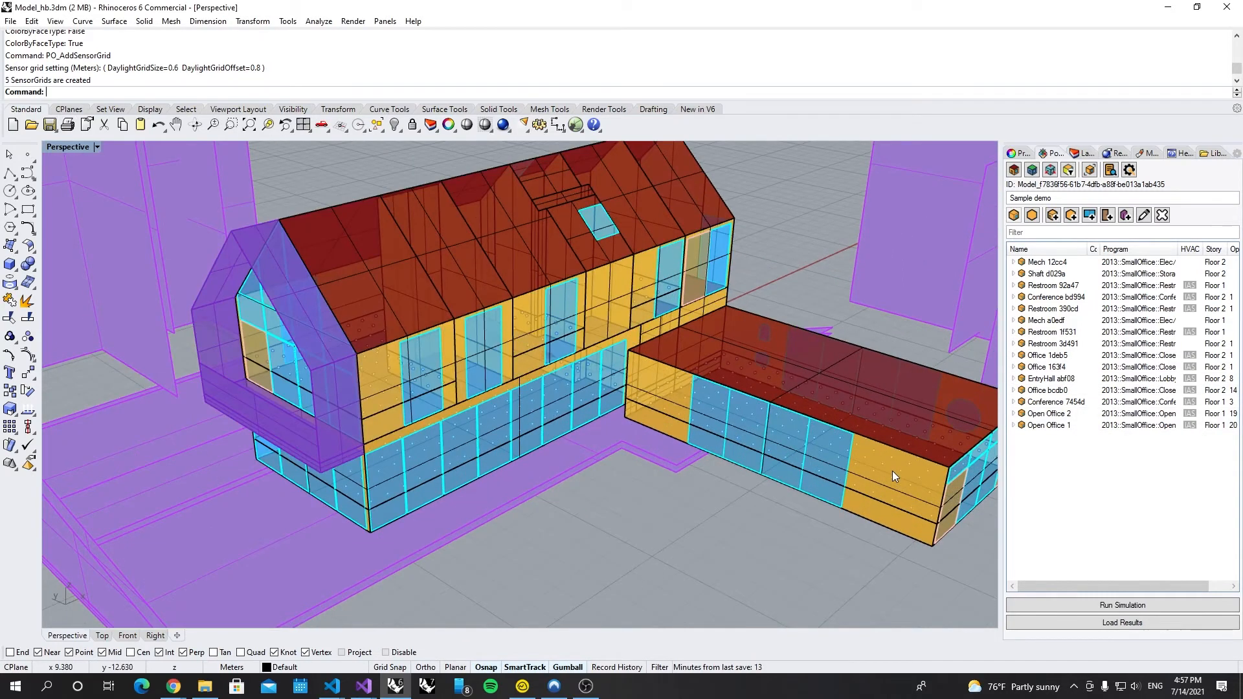
{"action": "scroll", "coordinate": [892, 471], "scroll_direction": "up", "scroll_amount": 3}
{"action": "scroll", "coordinate": [534, 378], "scroll_direction": "down", "scroll_amount": 6}
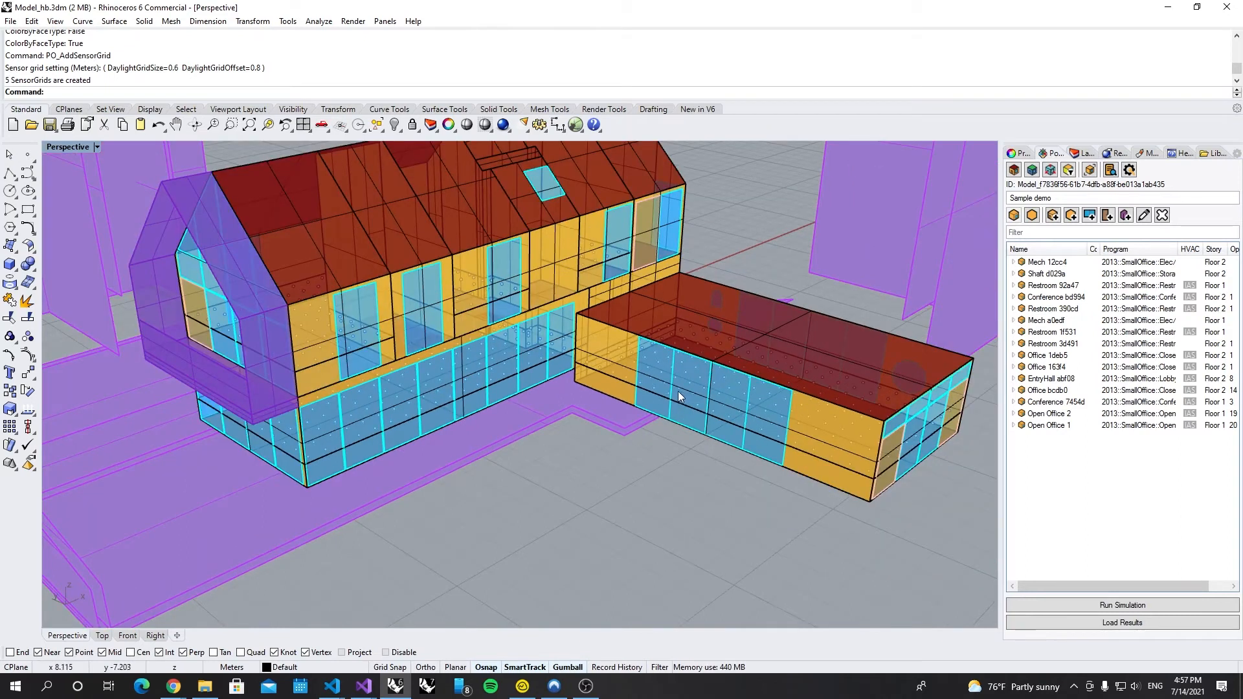
Step: Create a new layer named SensorGrids in the Layers panel
{"action": "left_click", "coordinate": [1083, 152]}
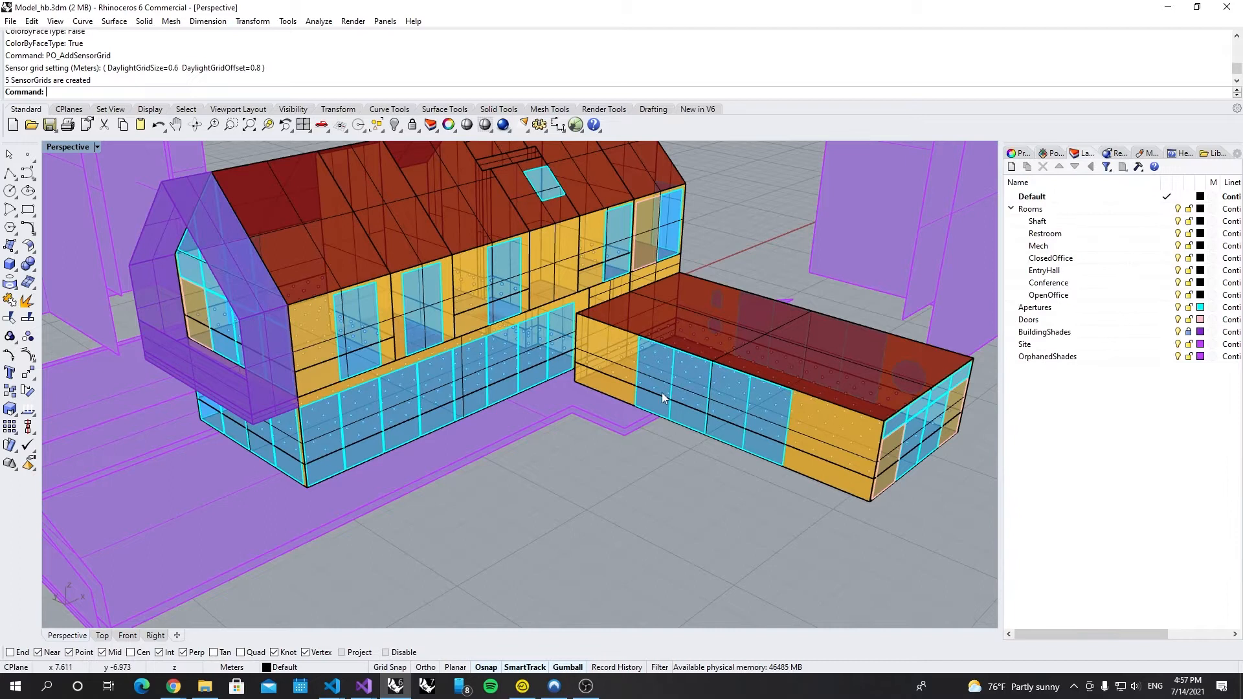
{"action": "left_click", "coordinate": [1012, 209]}
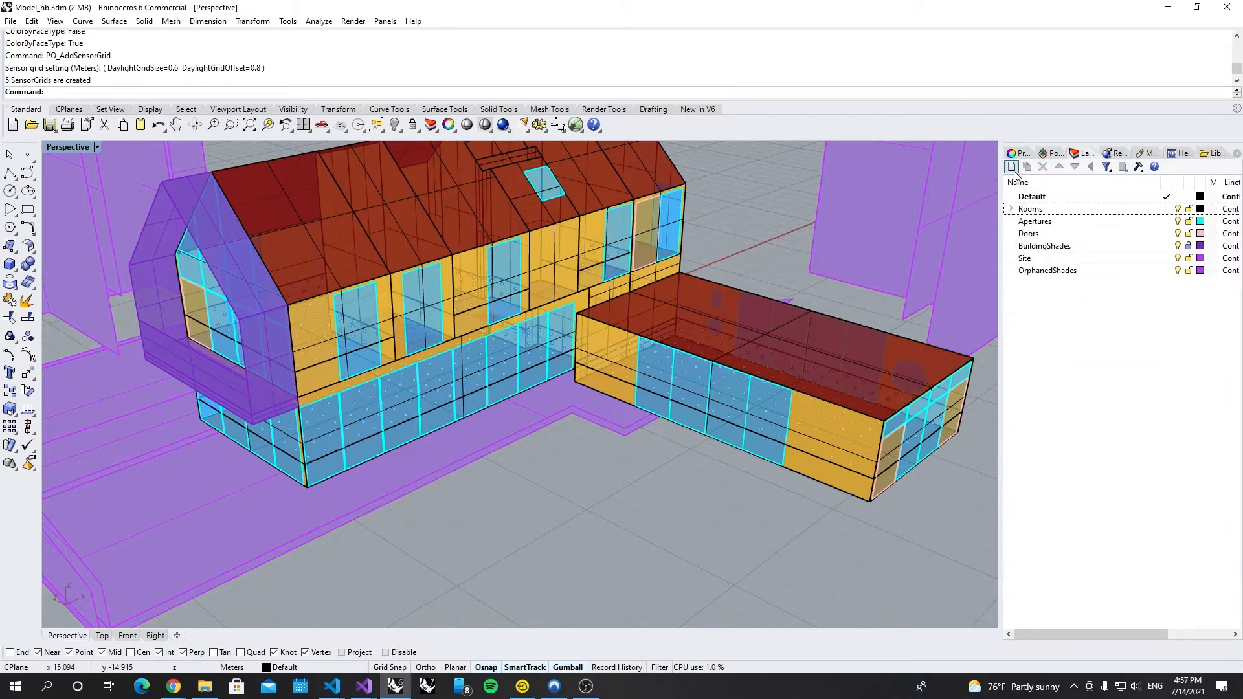
{"action": "left_click", "coordinate": [1011, 167]}
{"action": "type", "text": "Se"}
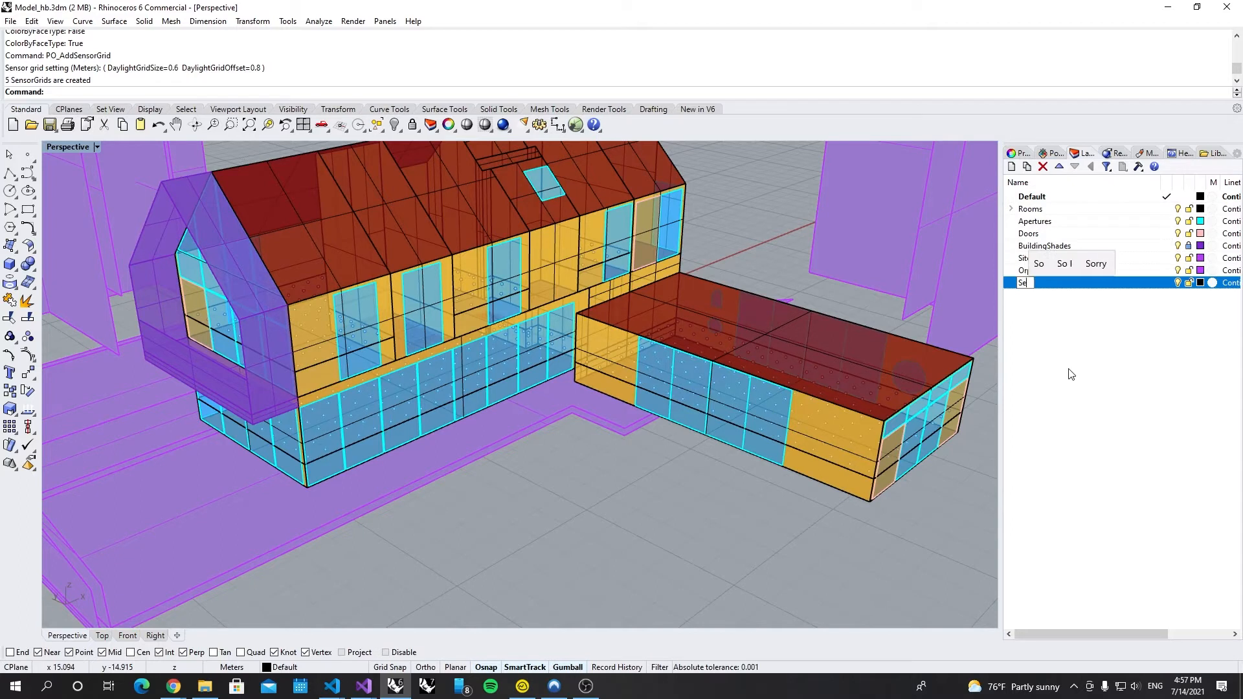
{"action": "type", "text": "nsorGrids"}
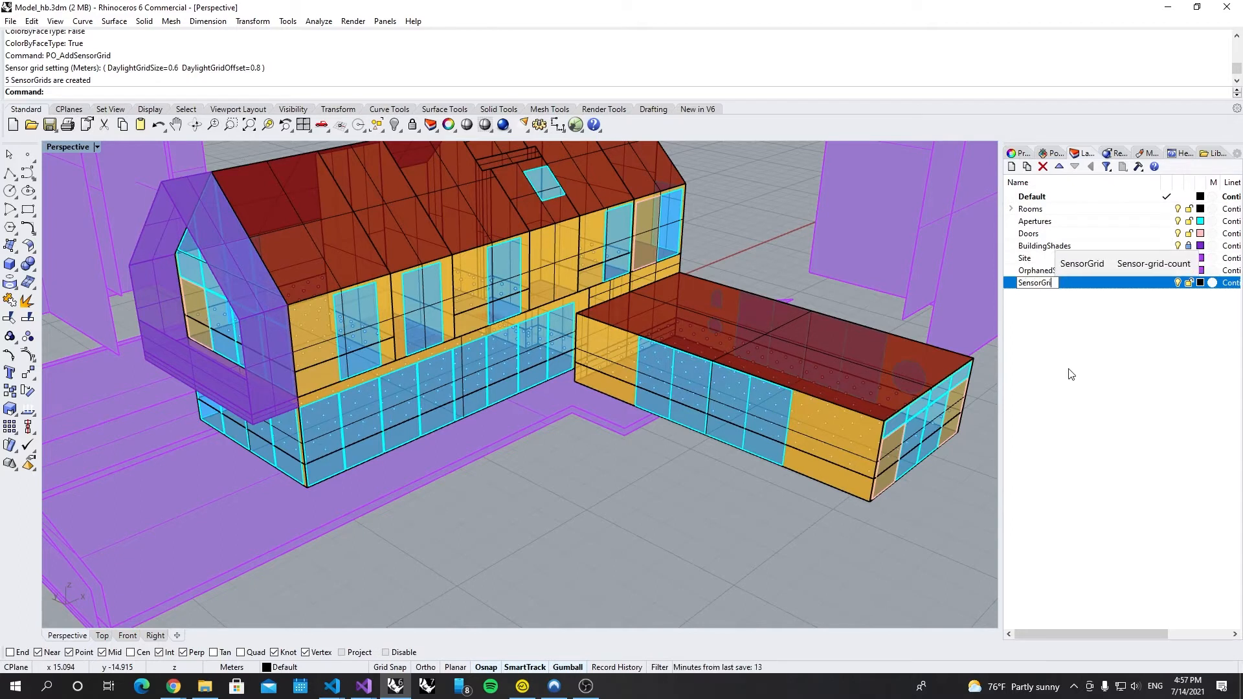
{"action": "key", "text": "Return"}
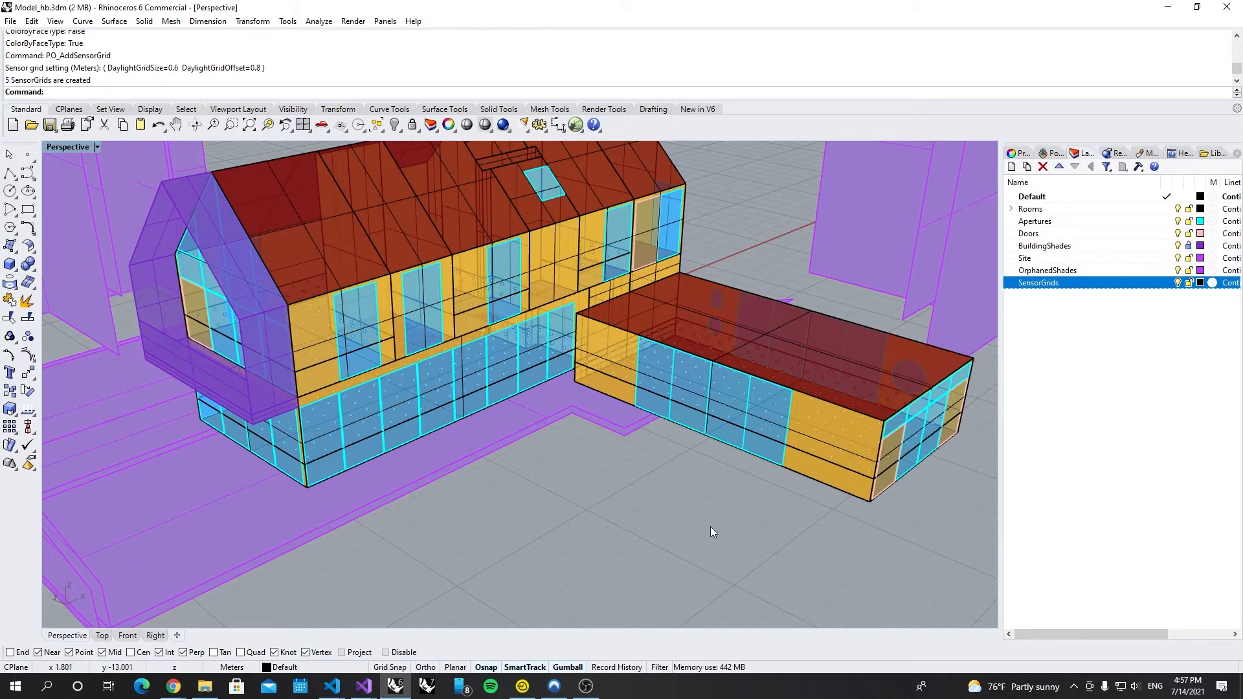
Step: Select all sensor grids with PO_SelSensorGrids and move them onto the SensorGrids layer
{"action": "type", "text": "SelSen"}
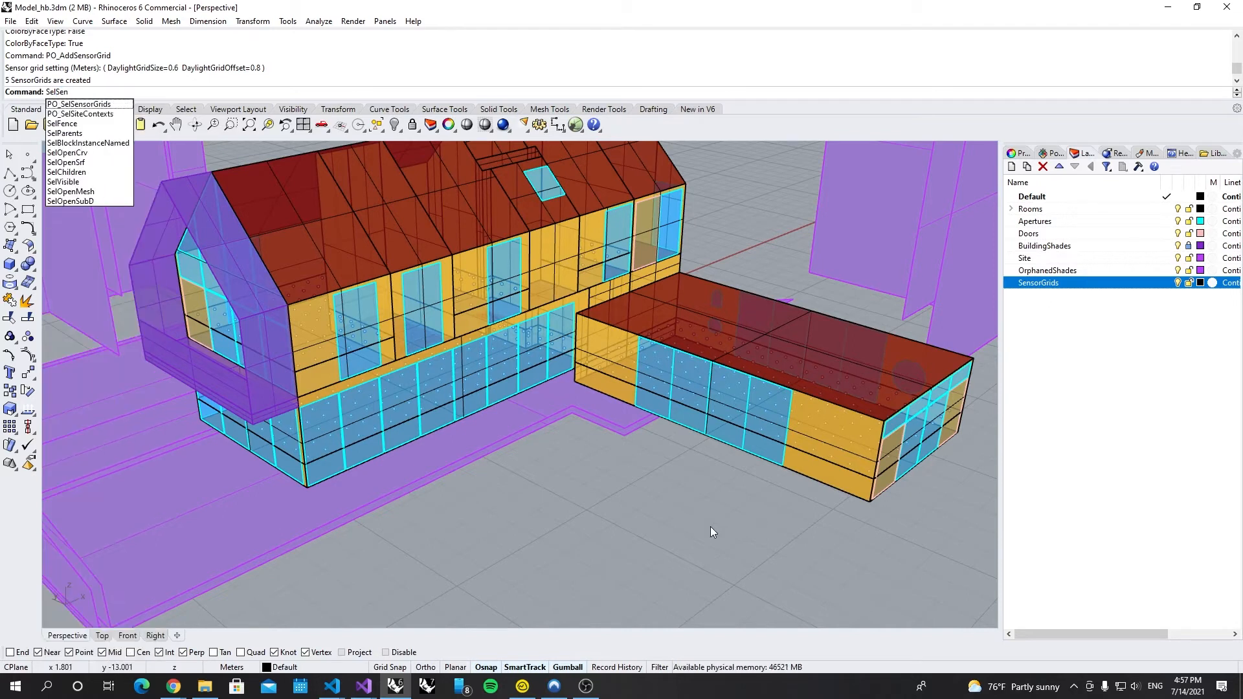
{"action": "key", "text": "Return"}
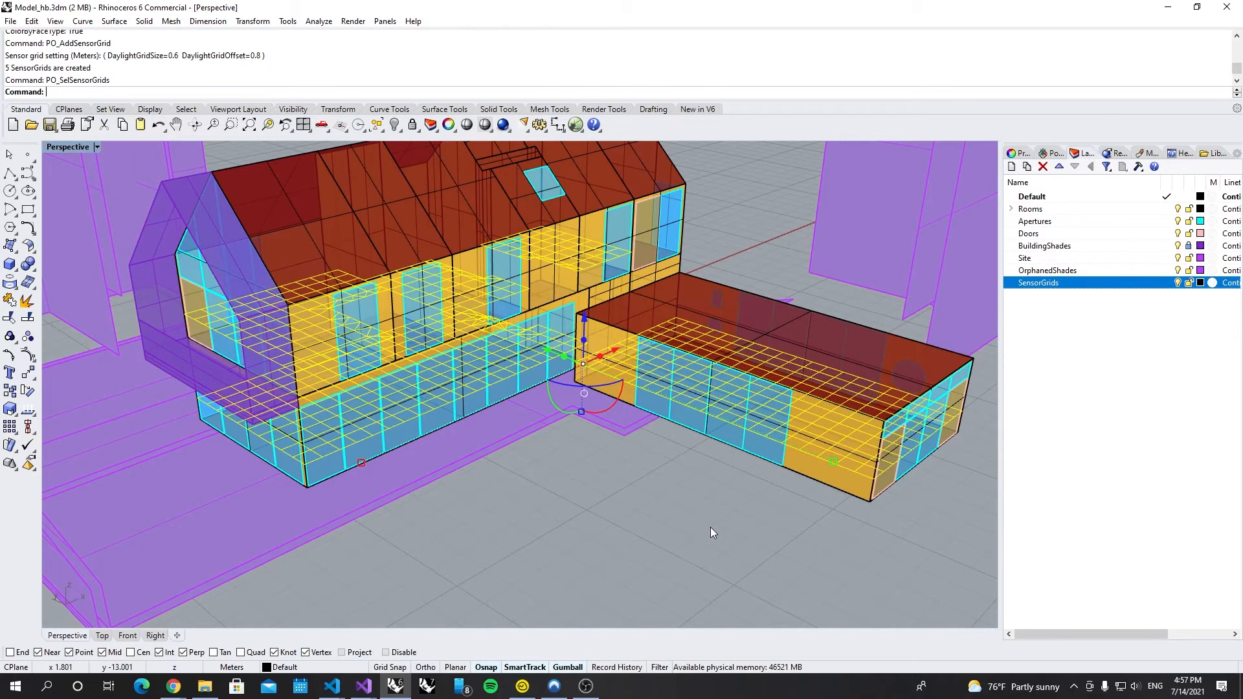
{"action": "right_click", "coordinate": [1054, 288]}
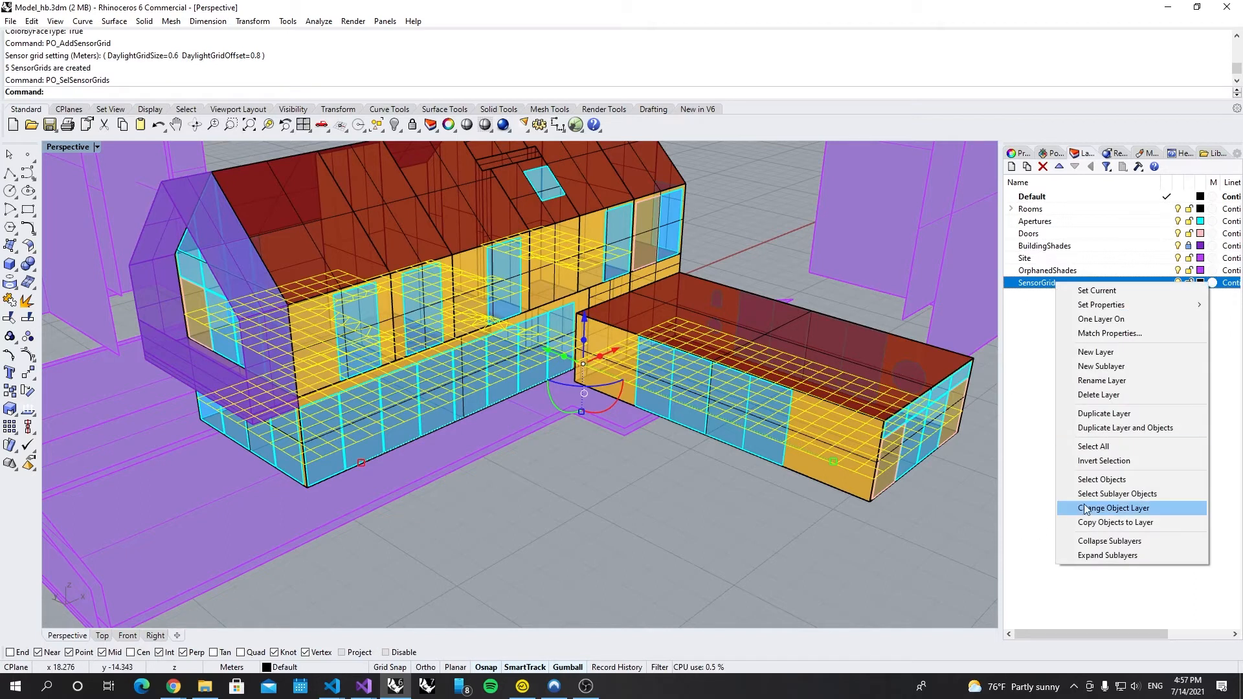
{"action": "left_click", "coordinate": [1123, 509]}
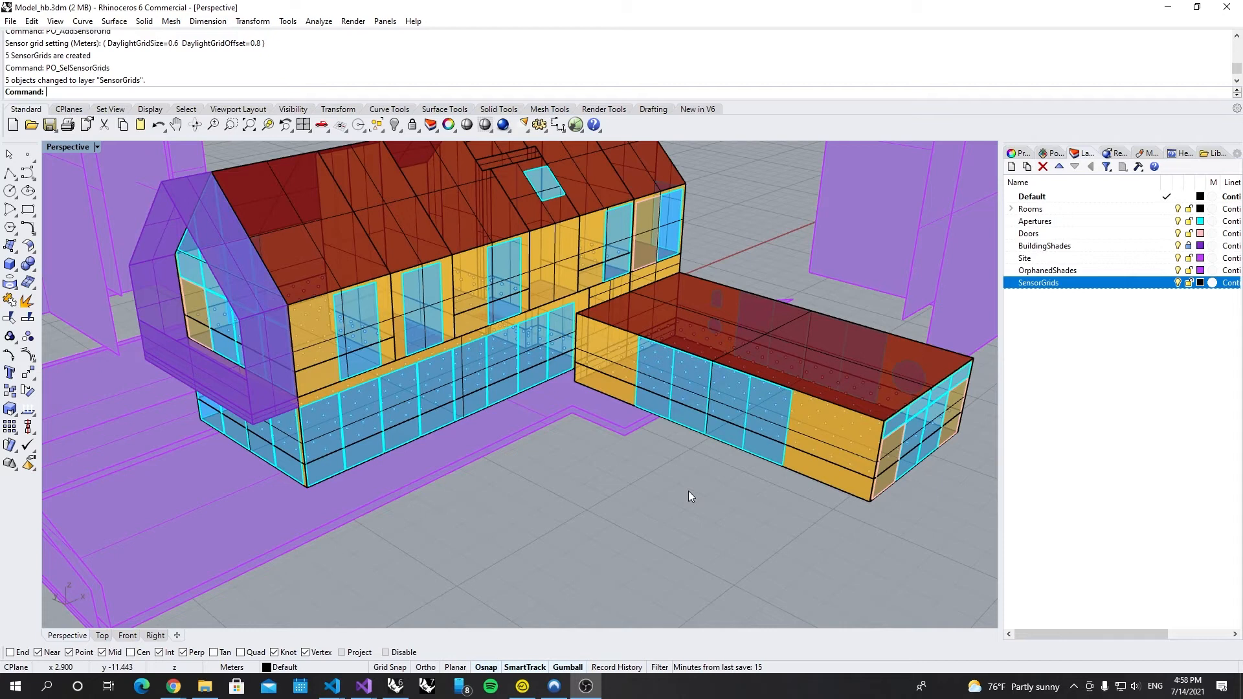
Step: Create a new layer named Views
{"action": "left_click", "coordinate": [1140, 380]}
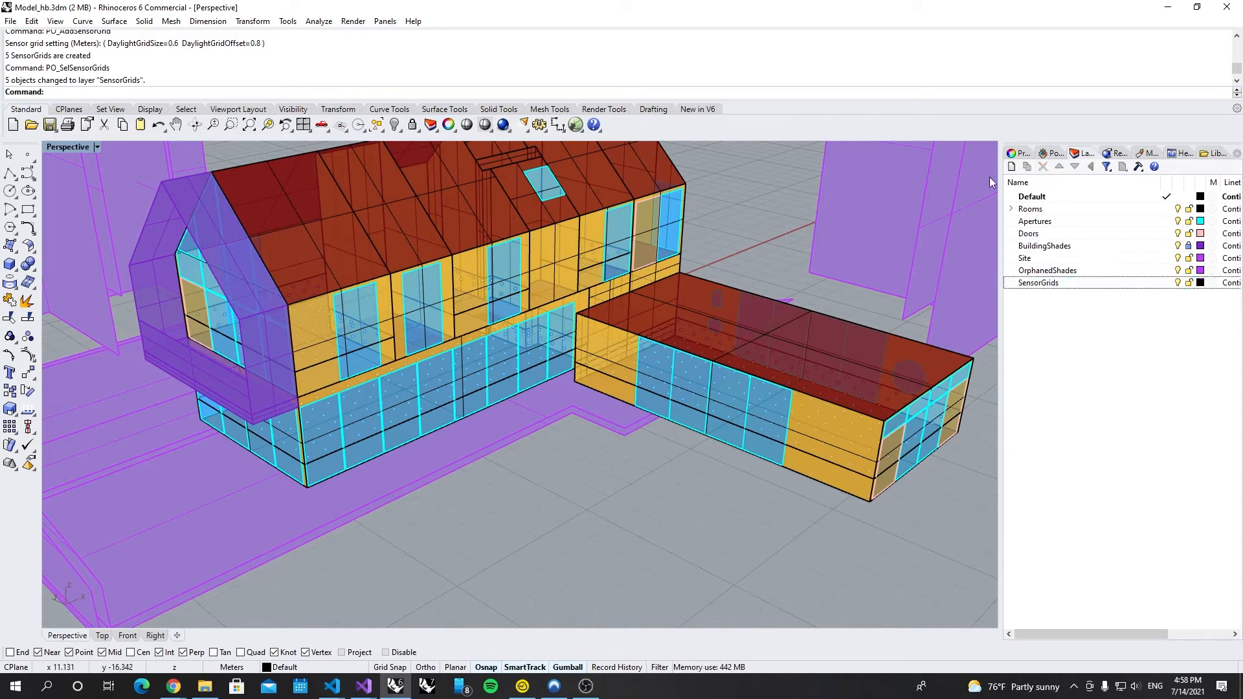
{"action": "left_click", "coordinate": [1011, 167]}
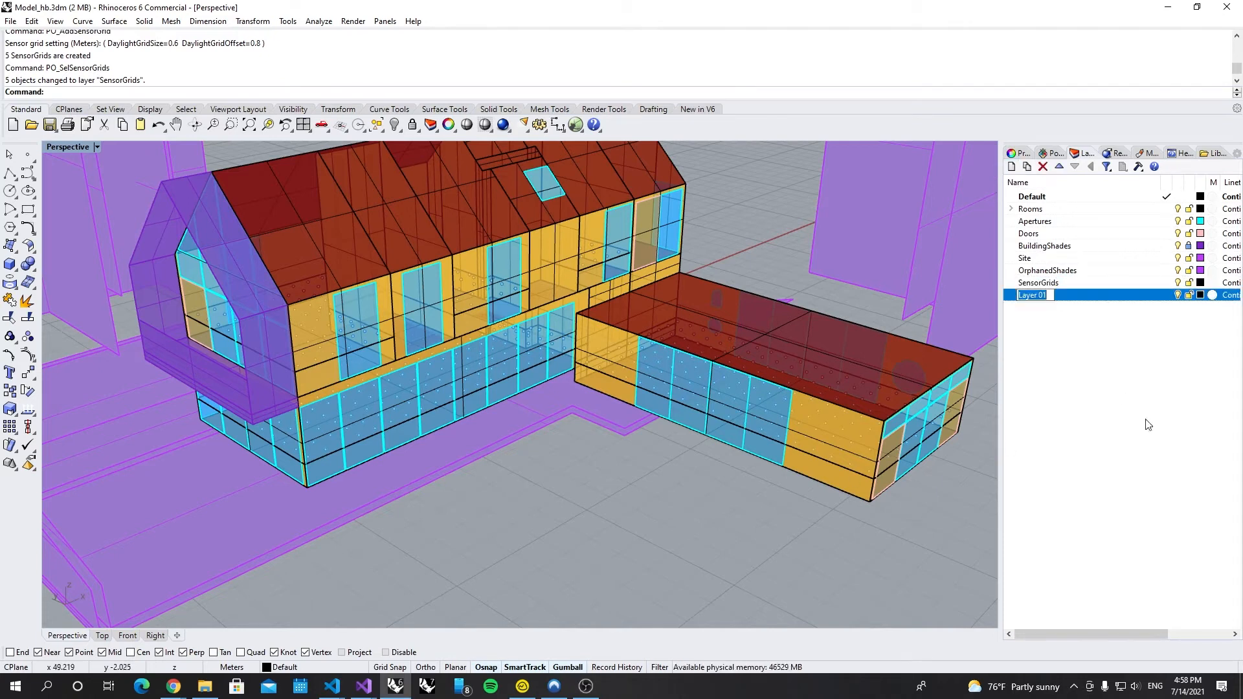
{"action": "type", "text": "Views"}
{"action": "key", "text": "Return"}
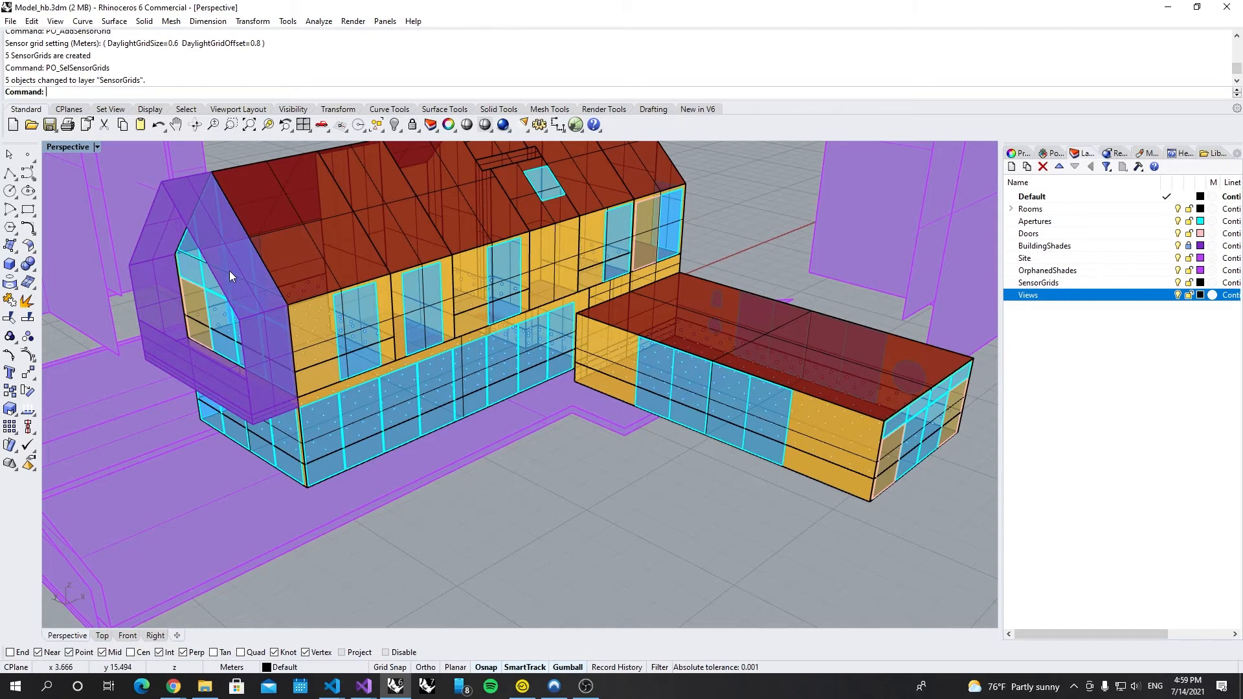
Step: Run PO_AddView and create the view from the current Perspective framed inside the office
{"action": "type", "text": "Addview"}
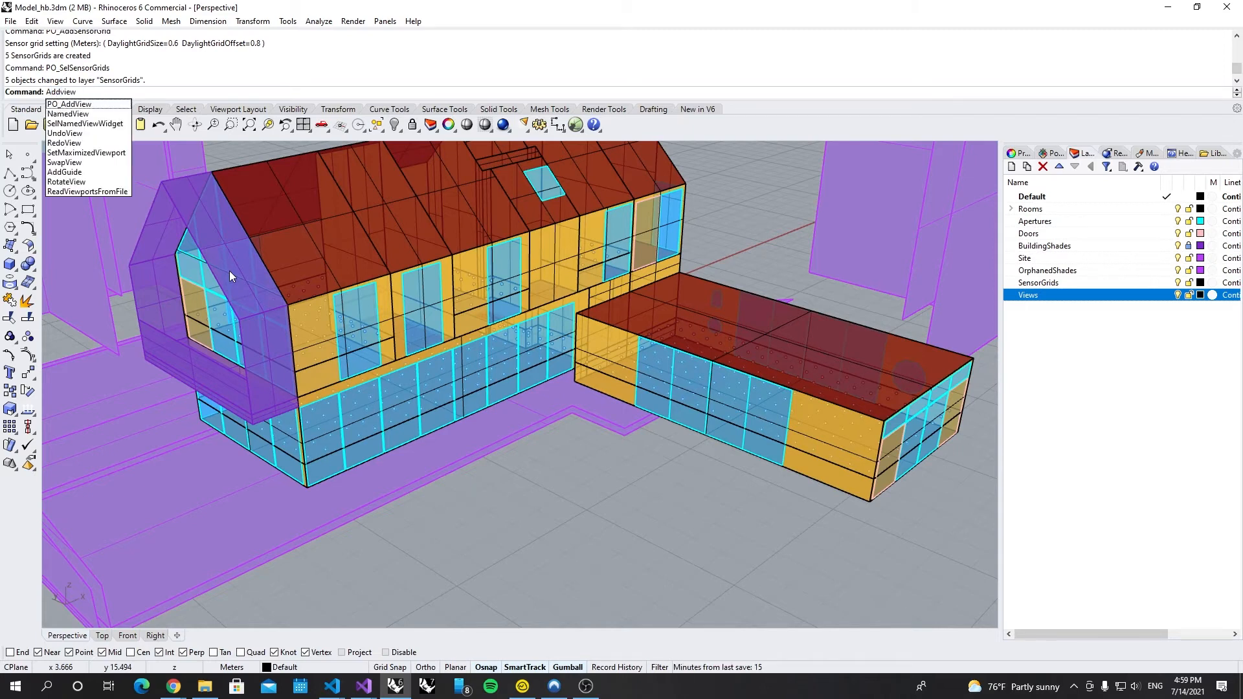
{"action": "key", "text": "Down"}
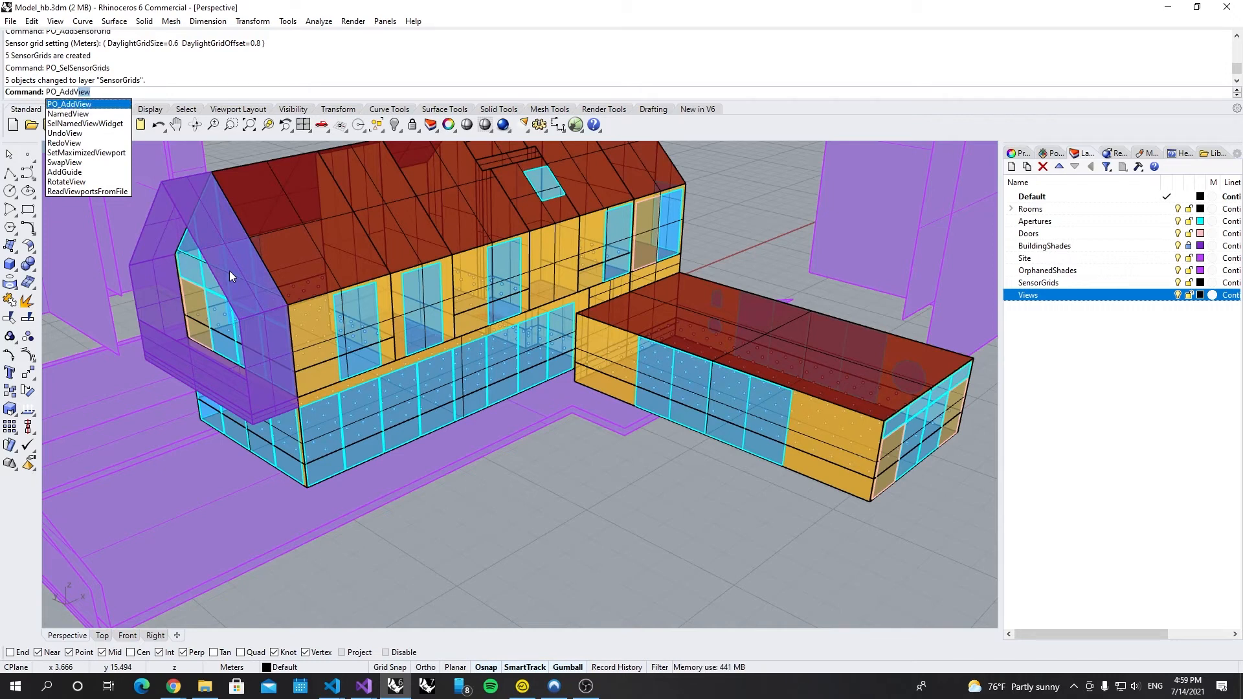
{"action": "key", "text": "Return"}
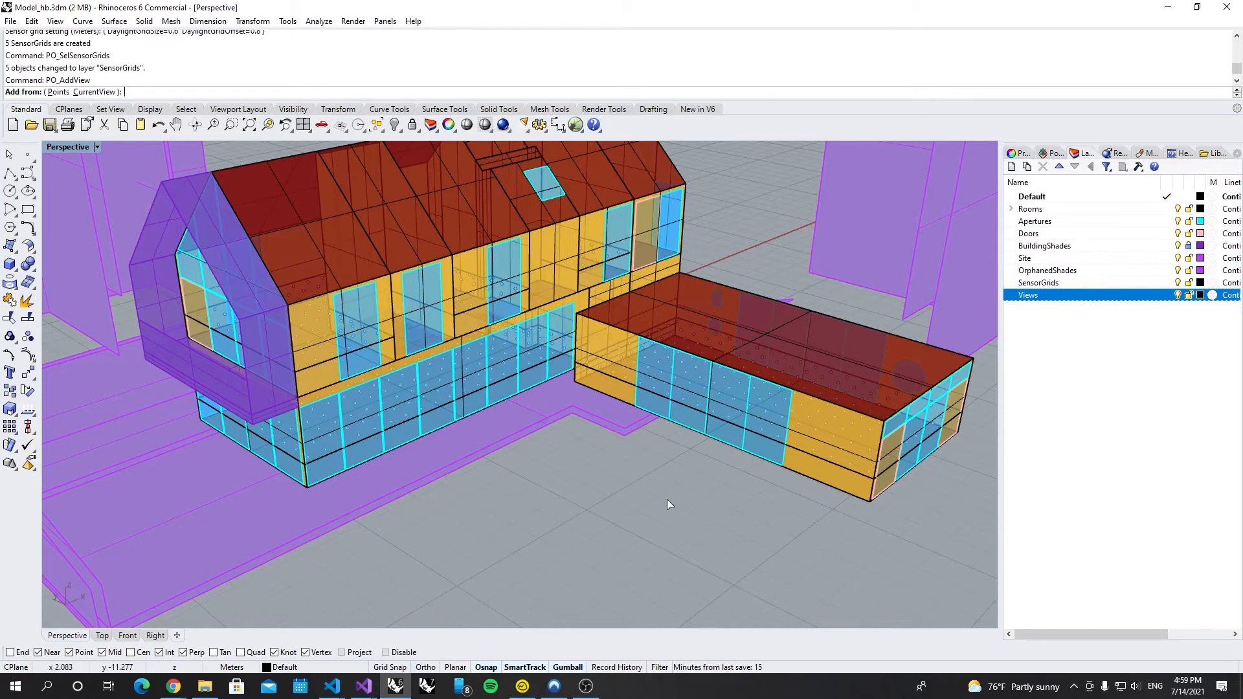
{"action": "mouse_move", "coordinate": [606, 483]}
{"action": "right_mouse_down"}
{"action": "mouse_move", "coordinate": [635, 502]}
{"action": "mouse_move", "coordinate": [596, 486]}
{"action": "mouse_move", "coordinate": [606, 482]}
{"action": "right_mouse_up"}
{"action": "scroll", "coordinate": [851, 419], "scroll_direction": "up", "scroll_amount": 5}
{"action": "scroll", "coordinate": [850, 420], "scroll_direction": "up", "scroll_amount": 2}
{"action": "scroll", "coordinate": [417, 341], "scroll_direction": "up", "scroll_amount": 4}
{"action": "right_click_drag", "start_coordinate": [532, 375], "coordinate": [535, 366]}
{"action": "scroll", "coordinate": [542, 331], "scroll_direction": "down", "scroll_amount": 1}
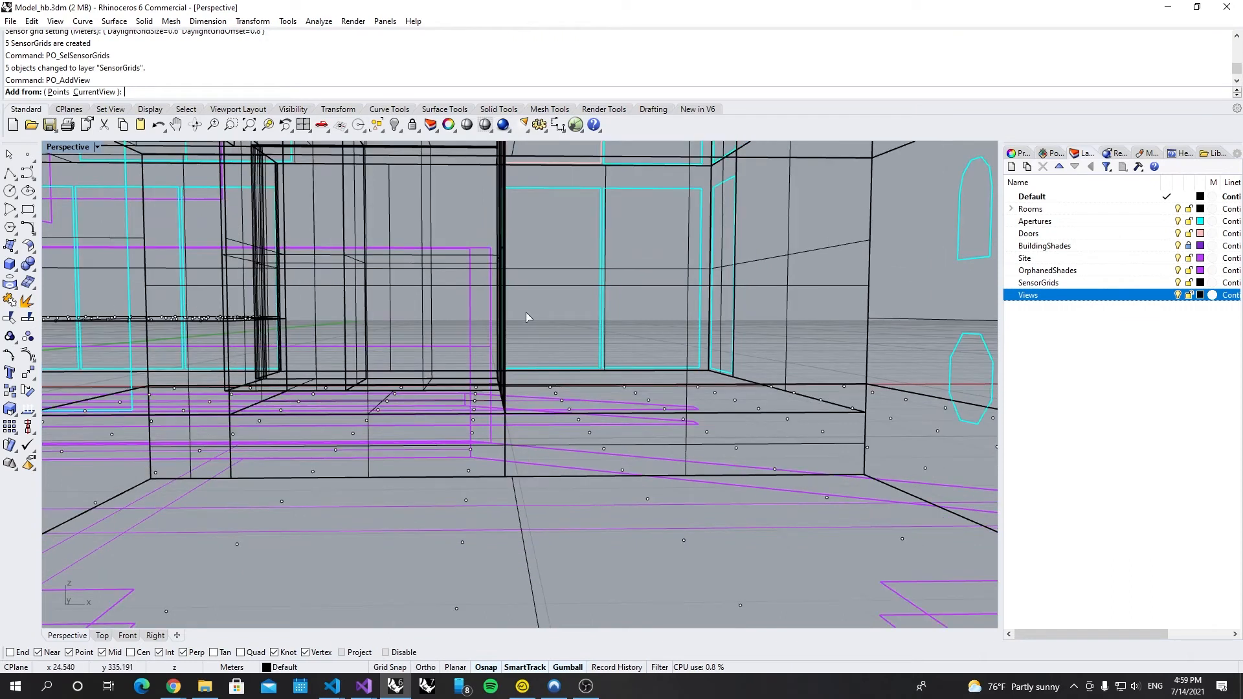
{"action": "right_click_drag", "start_coordinate": [541, 302], "coordinate": [542, 298]}
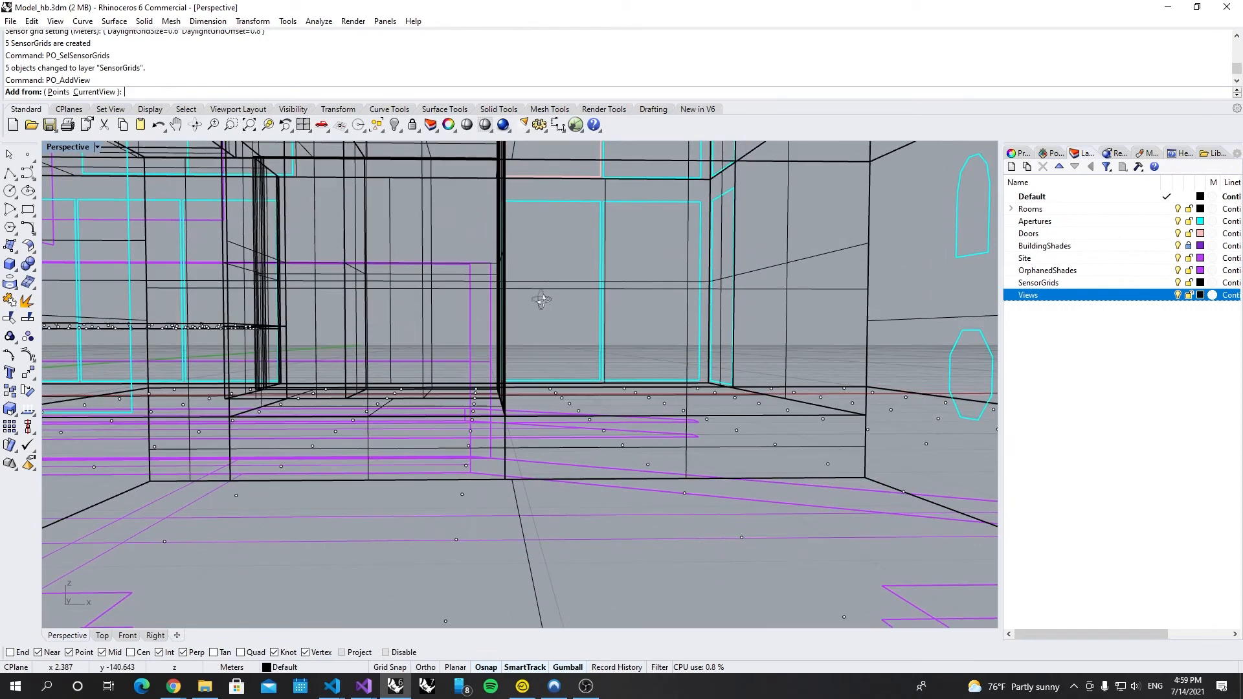
{"action": "left_click", "coordinate": [94, 92]}
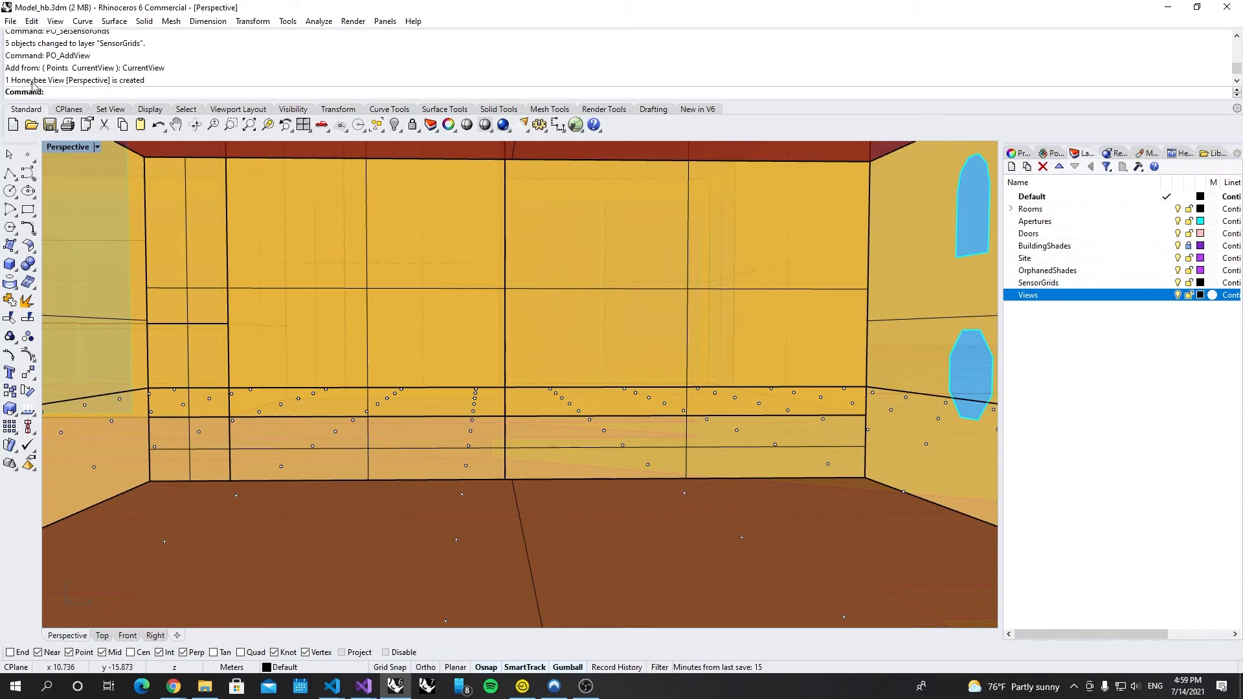
Step: Select the newly created Honeybee view object in the viewport
{"action": "left_click_drag", "start_coordinate": [66, 81], "coordinate": [166, 85]}
{"action": "scroll", "coordinate": [601, 375], "scroll_direction": "down", "scroll_amount": 10}
{"action": "right_click_drag", "start_coordinate": [604, 368], "coordinate": [684, 467]}
{"action": "scroll", "coordinate": [701, 430], "scroll_direction": "up", "scroll_amount": 10}
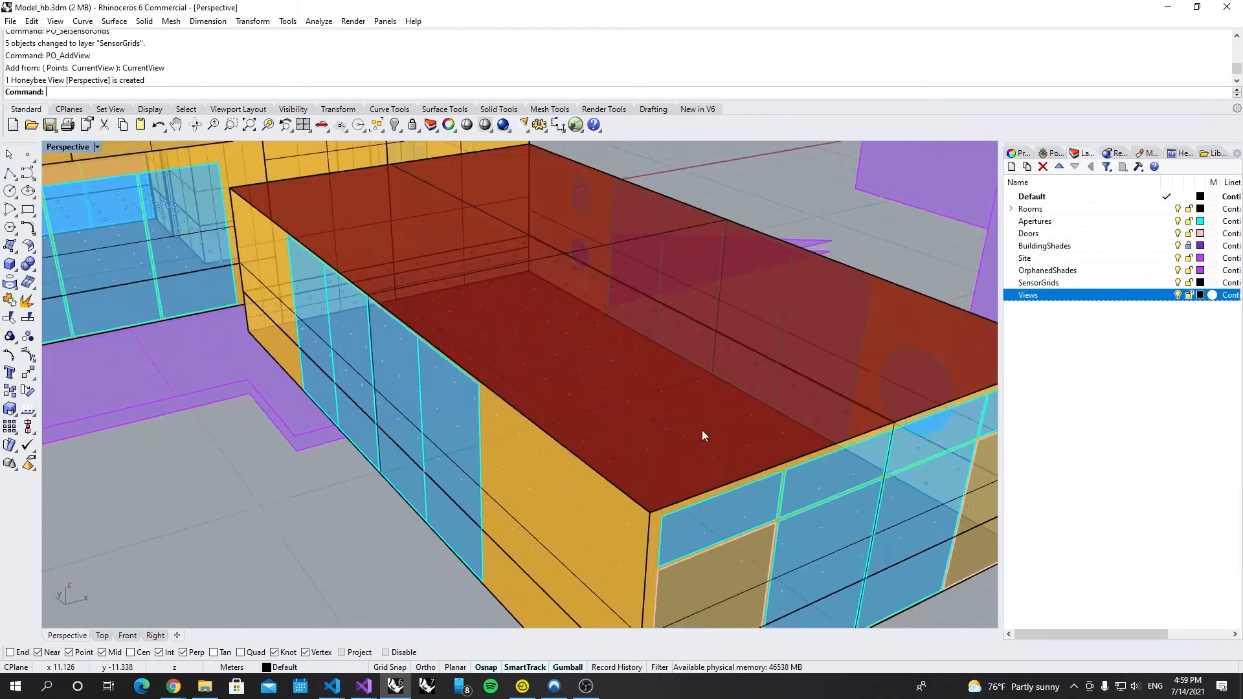
{"action": "left_click", "coordinate": [654, 424]}
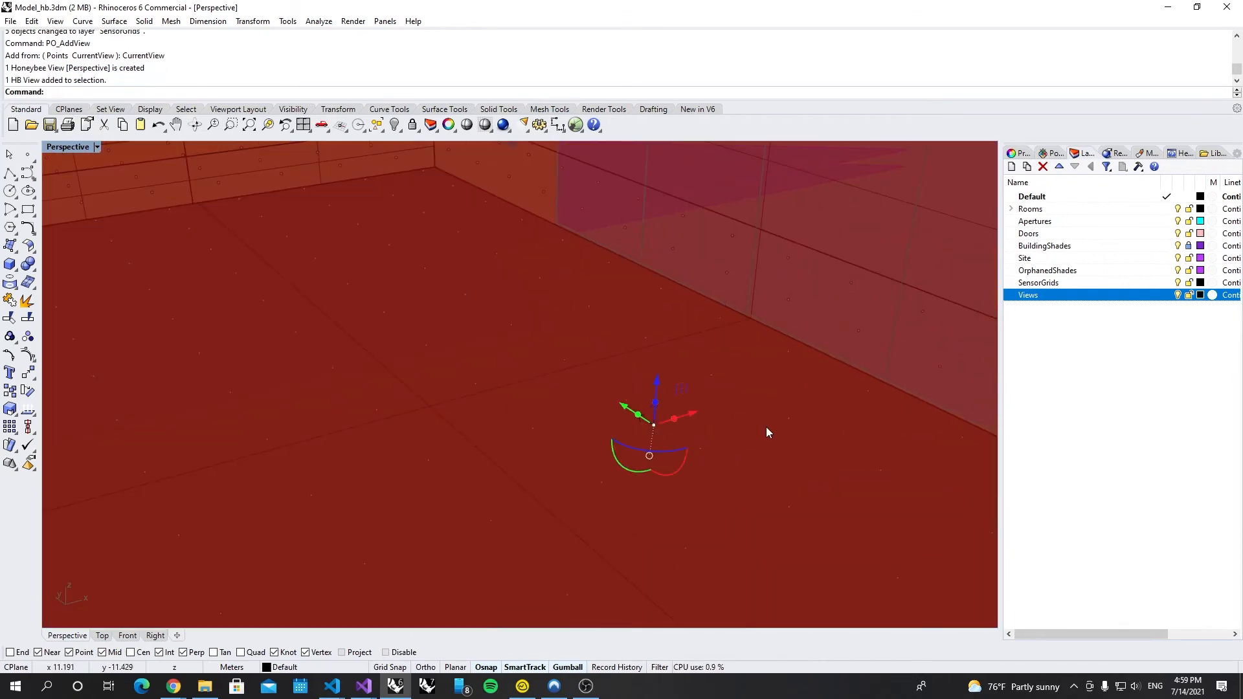
{"action": "mouse_move", "coordinate": [707, 458]}
{"action": "right_mouse_down"}
{"action": "mouse_move", "coordinate": [667, 437]}
{"action": "mouse_move", "coordinate": [697, 466]}
{"action": "right_mouse_up"}
Step: Move the selected view onto the Views layer via Change Object Layer
{"action": "right_click", "coordinate": [1062, 300]}
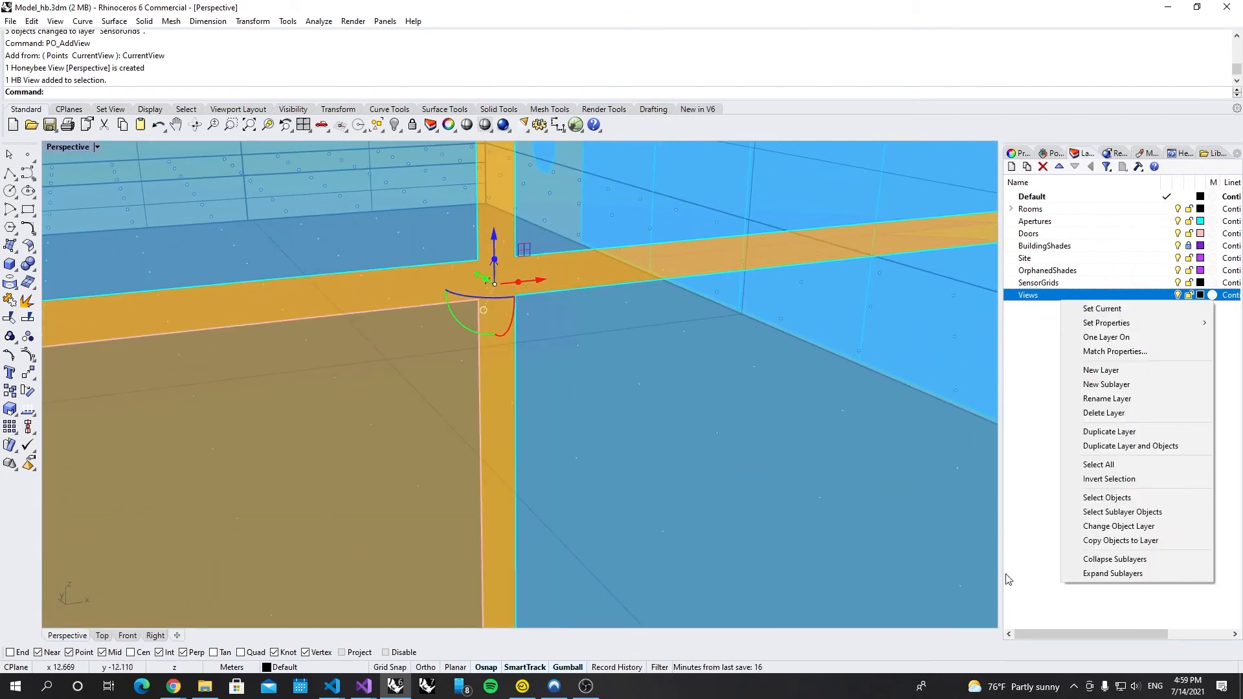
{"action": "left_click", "coordinate": [1119, 526]}
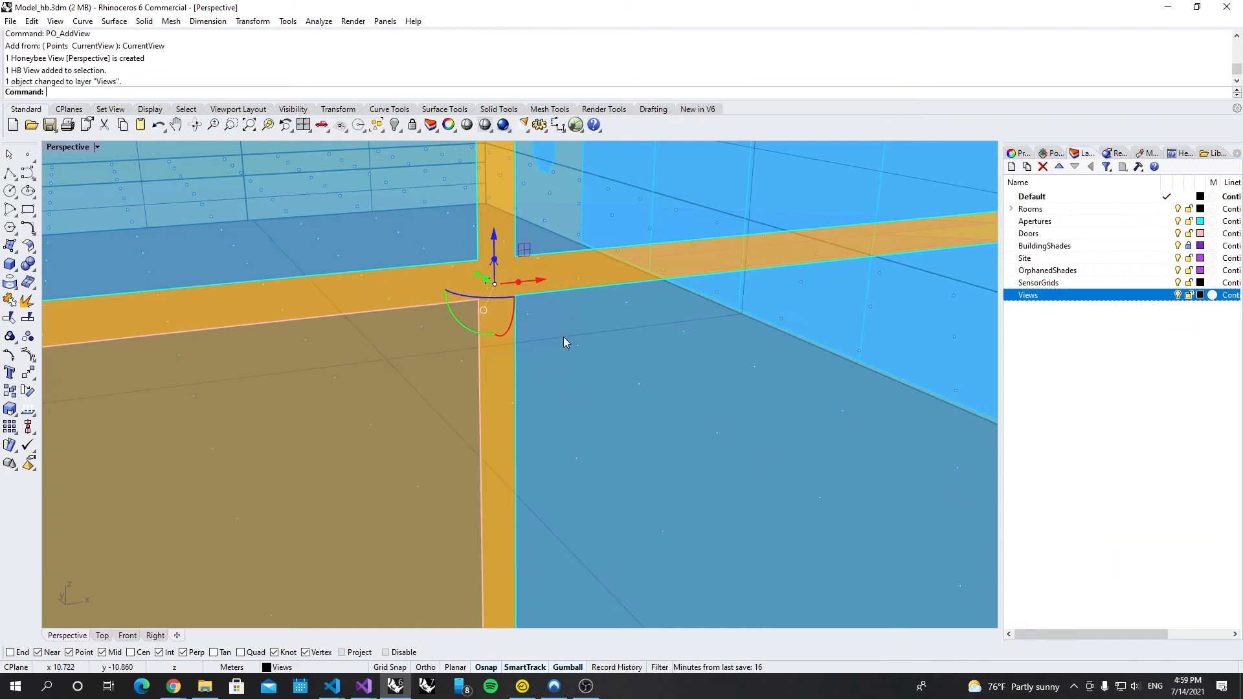
{"action": "scroll", "coordinate": [583, 278], "scroll_direction": "down", "scroll_amount": 10}
{"action": "right_click_drag", "start_coordinate": [670, 383], "coordinate": [764, 461]}
{"action": "left_click", "coordinate": [695, 505]}
{"action": "right_click_drag", "start_coordinate": [694, 505], "coordinate": [669, 490]}
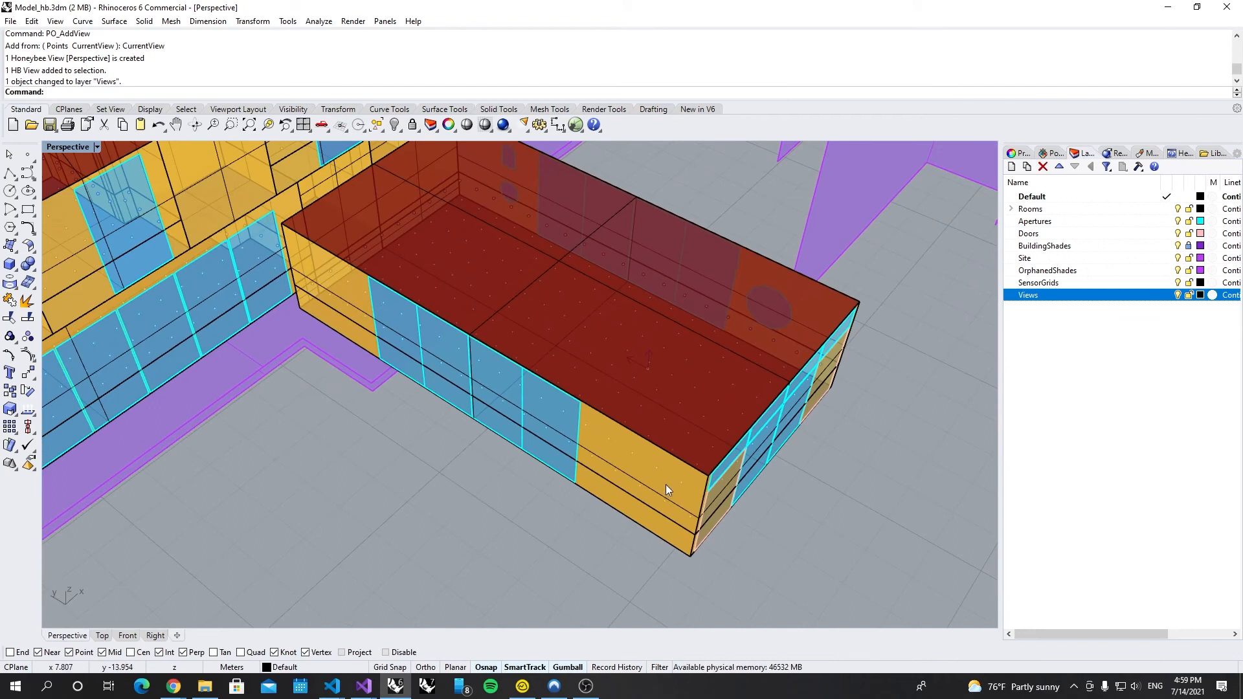
Step: Place a point on the glazed wall's bottom edge and select it
{"action": "left_click", "coordinate": [27, 154]}
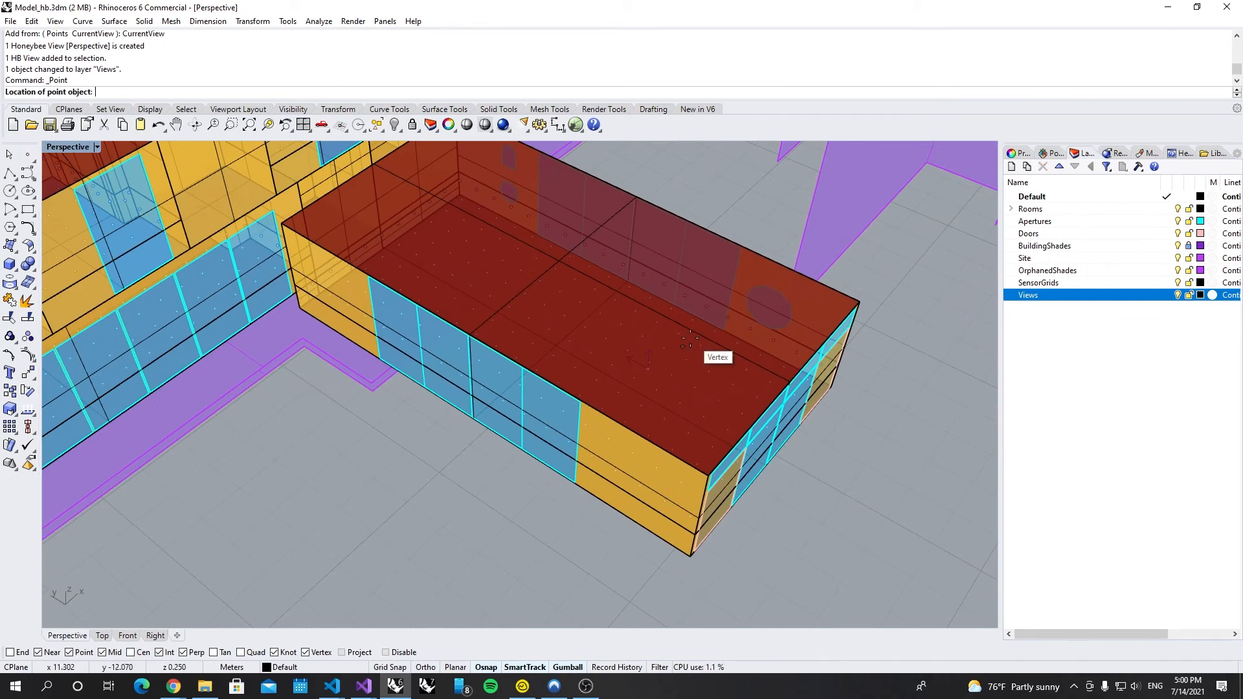
{"action": "scroll", "coordinate": [841, 398], "scroll_direction": "down", "scroll_amount": 10}
{"action": "scroll", "coordinate": [583, 388], "scroll_direction": "up", "scroll_amount": 10}
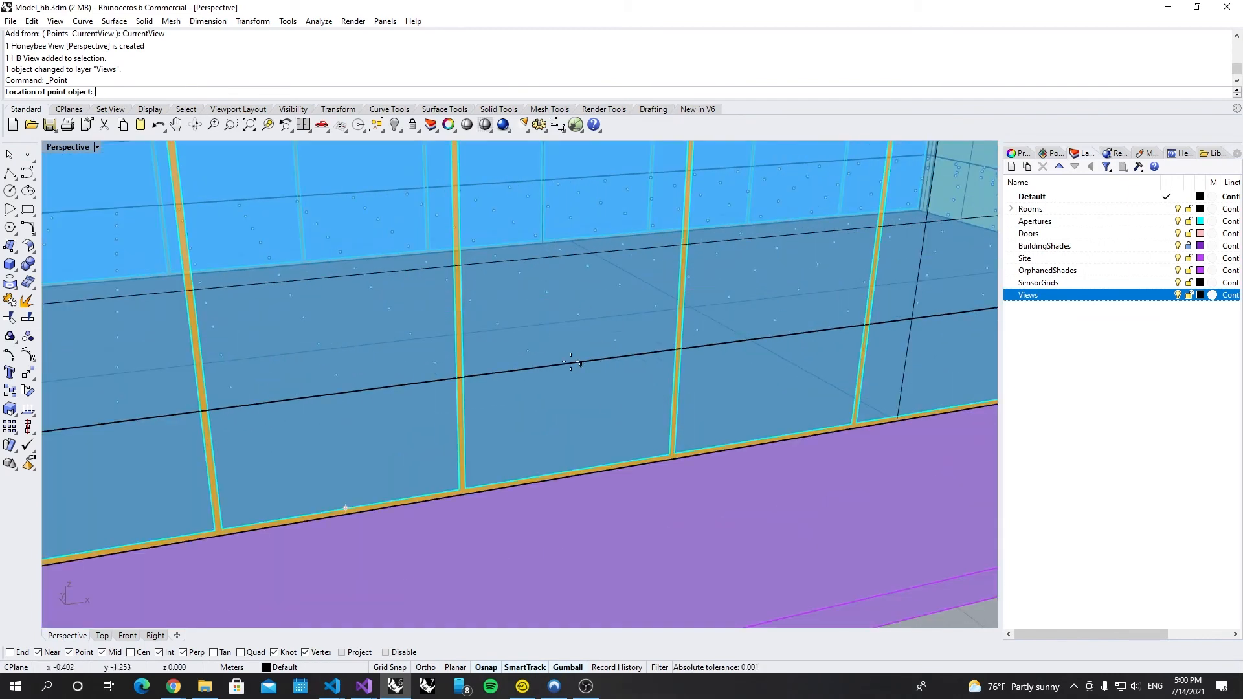
{"action": "left_click", "coordinate": [681, 461]}
{"action": "left_click", "coordinate": [680, 457]}
{"action": "left_click", "coordinate": [721, 495]}
{"action": "left_click_drag", "start_coordinate": [661, 457], "coordinate": [514, 292]}
Step: Slide the point into the room and raise it 1.5 m with the gumball
{"action": "right_click_drag", "start_coordinate": [440, 414], "coordinate": [516, 417]}
{"action": "left_click_drag", "start_coordinate": [689, 298], "coordinate": [726, 306]}
{"action": "left_click", "coordinate": [779, 273]}
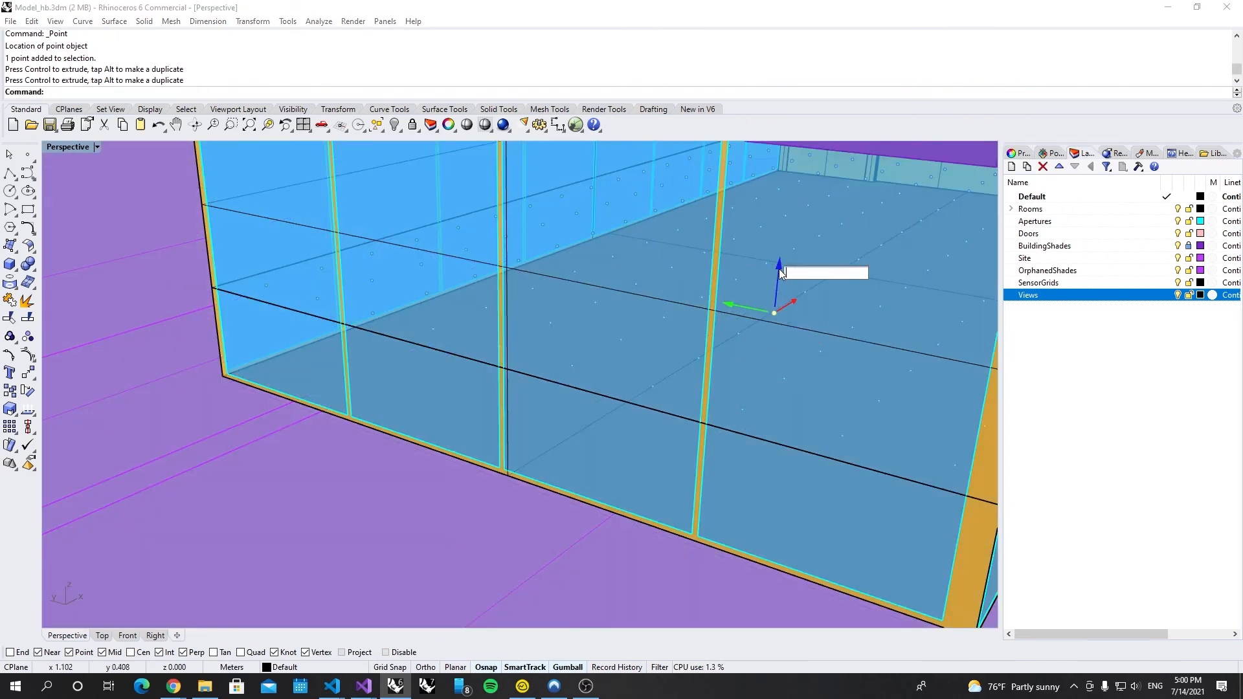
{"action": "type", "text": "1.5"}
{"action": "key", "text": "Return"}
{"action": "right_click_drag", "start_coordinate": [783, 317], "coordinate": [745, 400]}
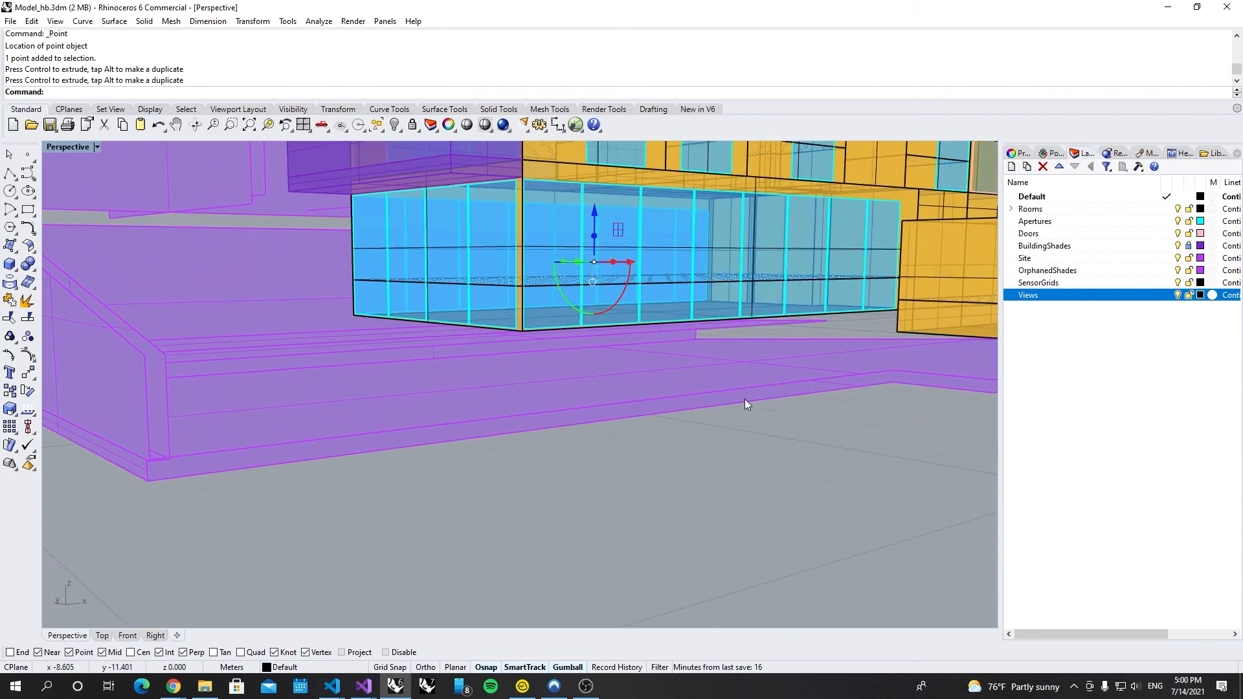
{"action": "scroll", "coordinate": [780, 437], "scroll_direction": "up", "scroll_amount": 6}
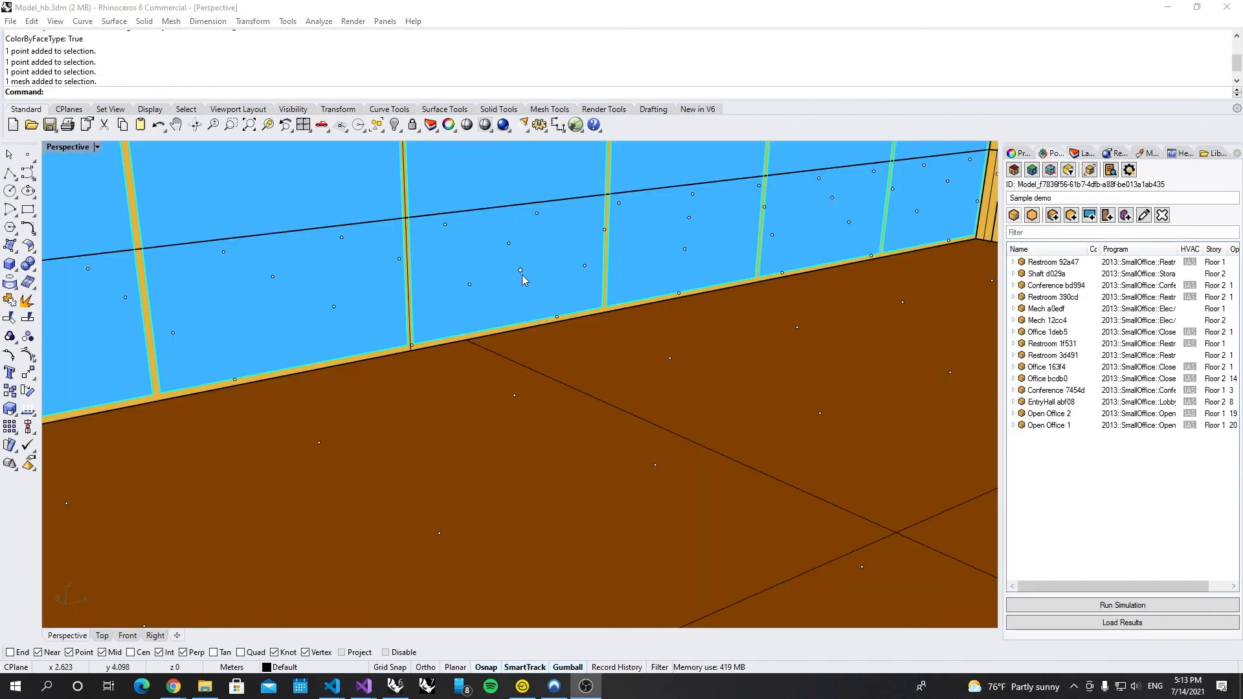
{"action": "left_click", "coordinate": [521, 271]}
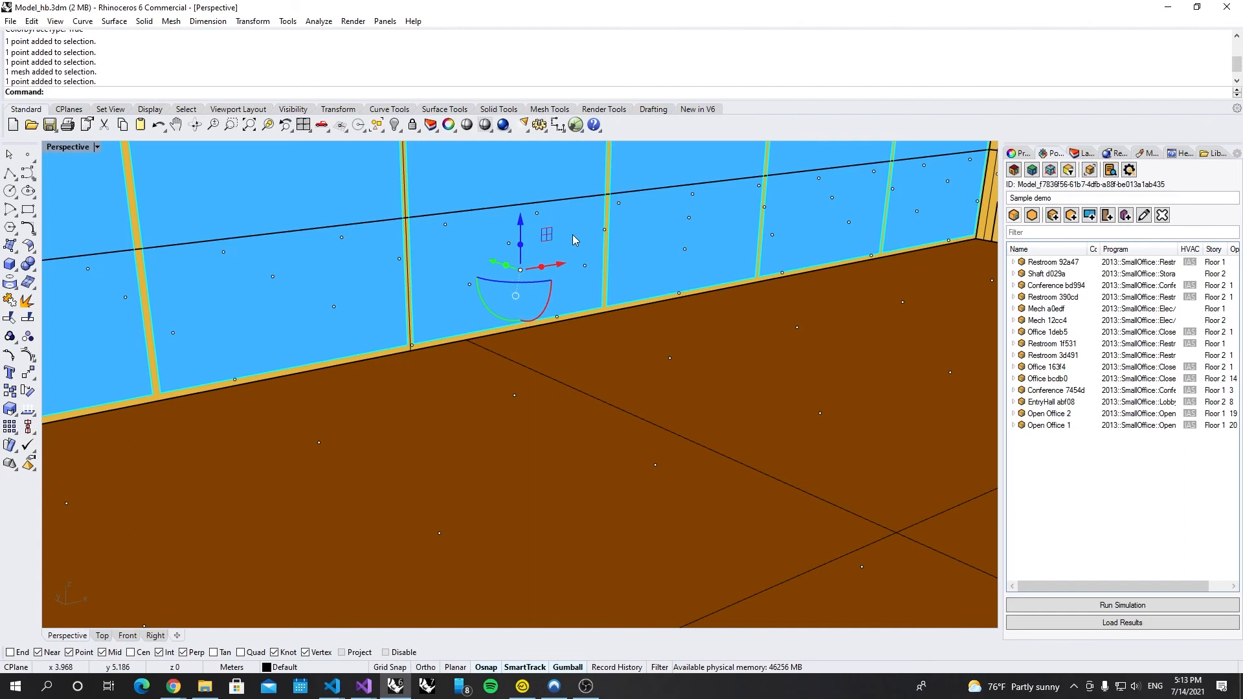
Step: Run PO_AddView with the Points option to create a view at the placed point
{"action": "type", "text": "Addview"}
{"action": "key", "text": "Down"}
{"action": "key", "text": "Return"}
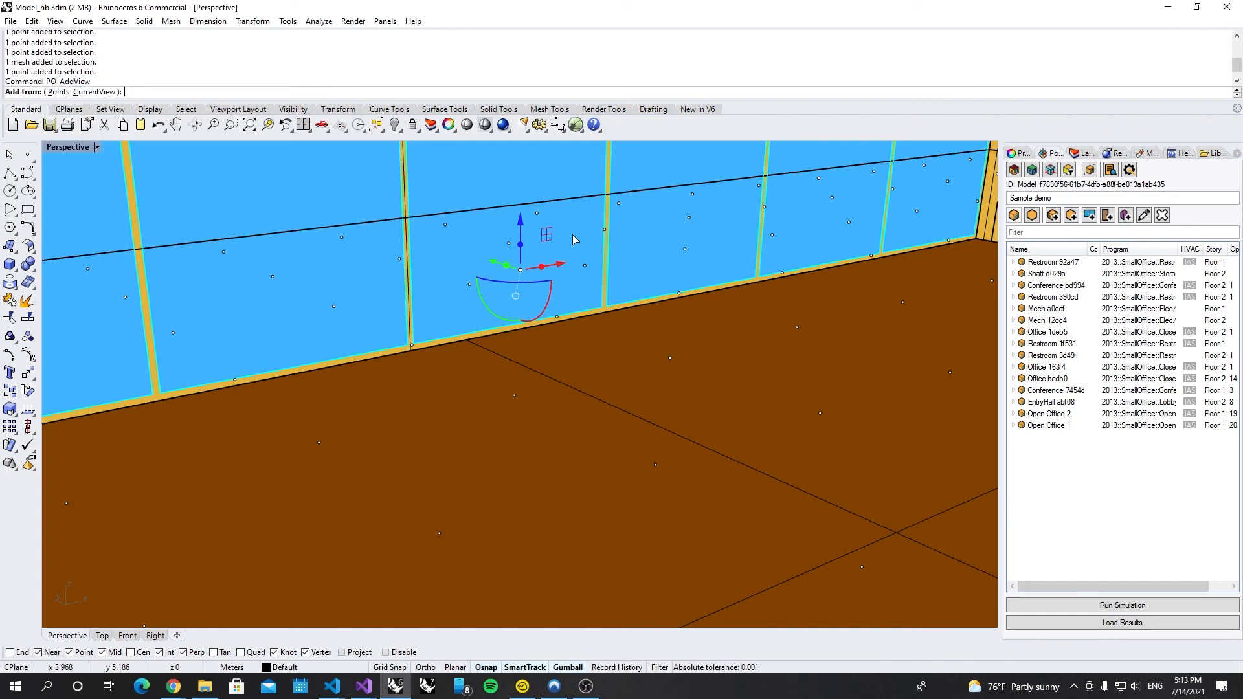
{"action": "left_click", "coordinate": [58, 92]}
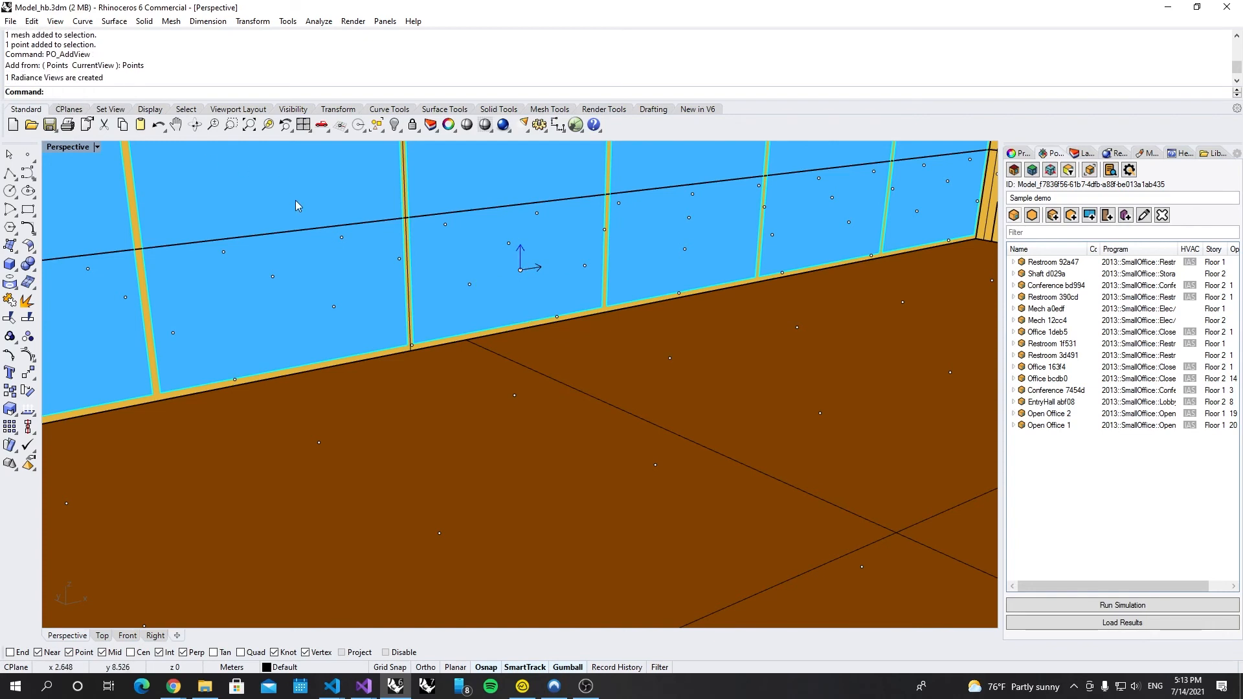
{"action": "left_click", "coordinate": [520, 270]}
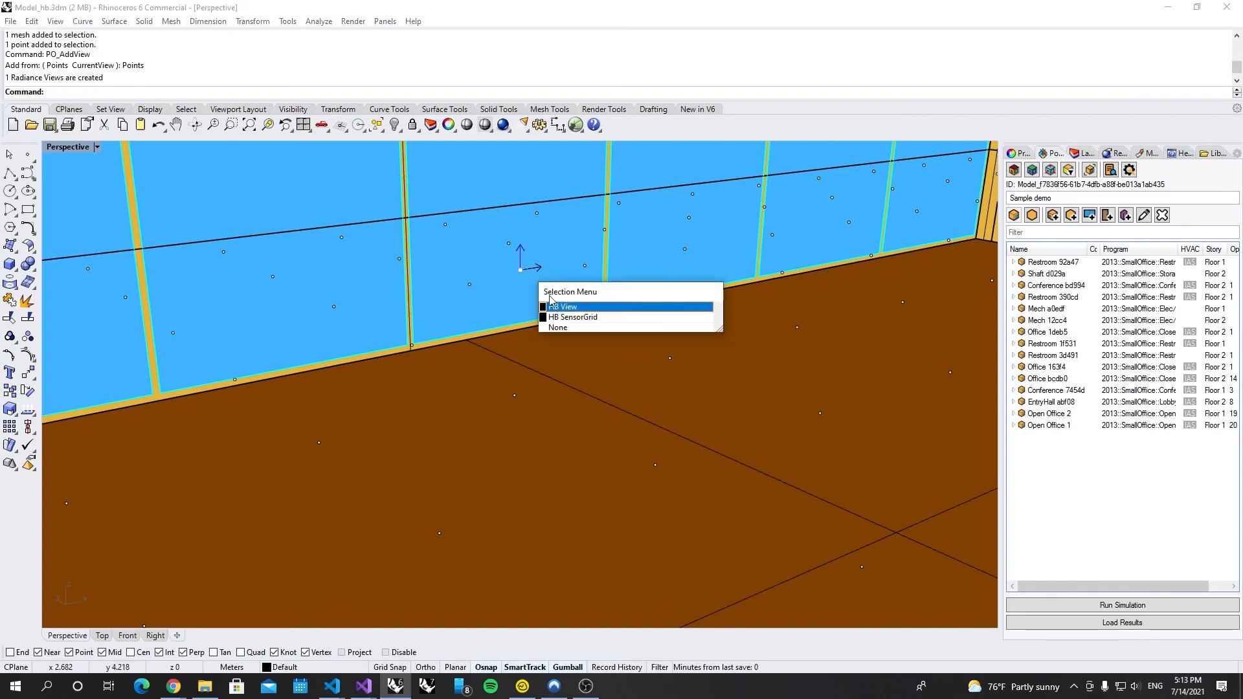
{"action": "left_click", "coordinate": [564, 307]}
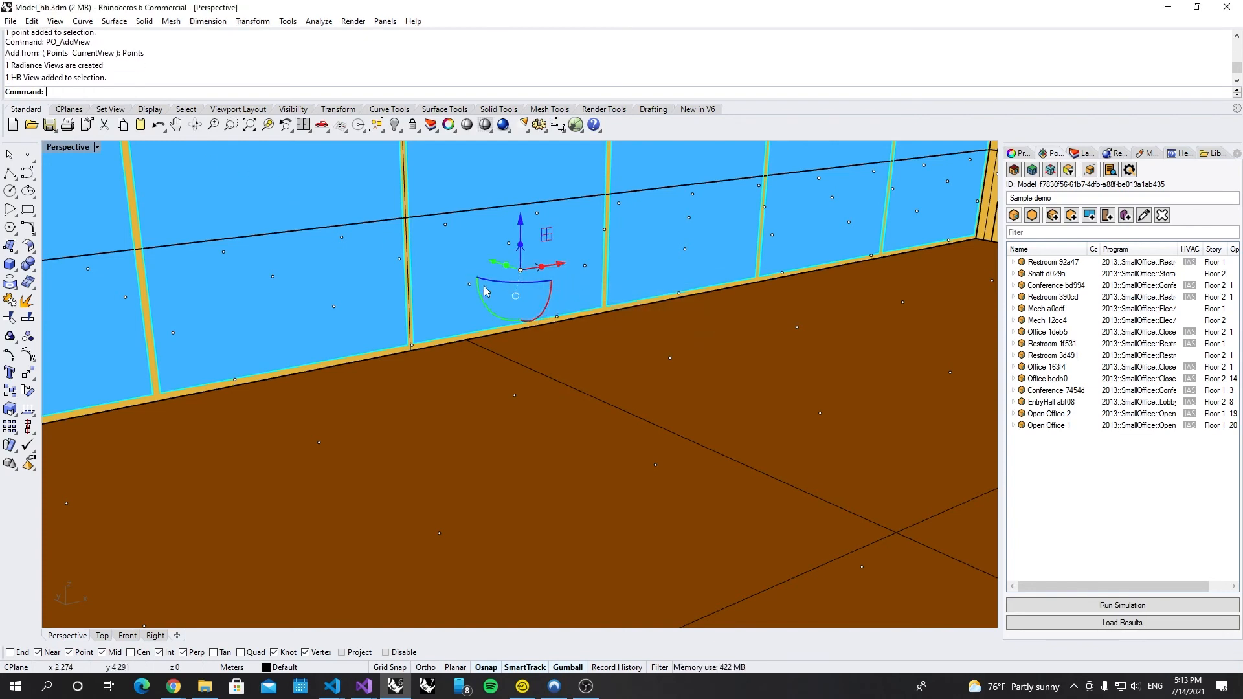
Step: Move the new Honeybee view onto the Views layer
{"action": "left_click", "coordinate": [1080, 153]}
{"action": "right_click", "coordinate": [1041, 295]}
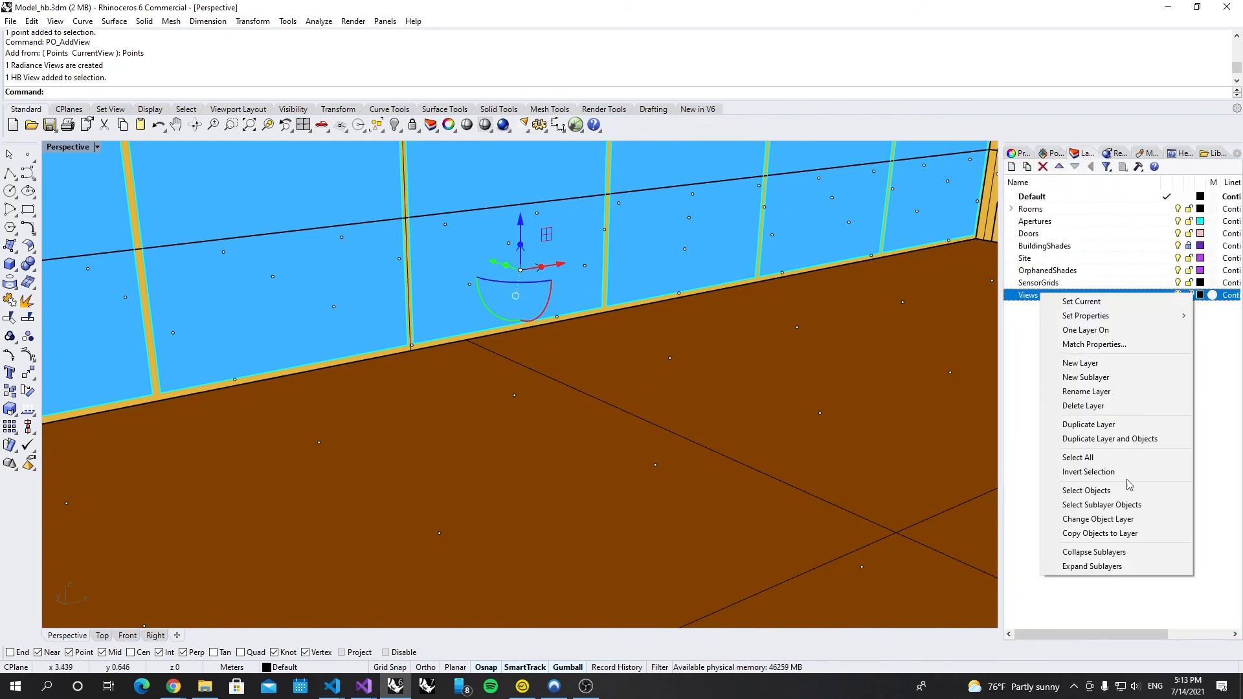
{"action": "left_click", "coordinate": [1101, 519]}
{"action": "right_click_drag", "start_coordinate": [407, 293], "coordinate": [364, 309]}
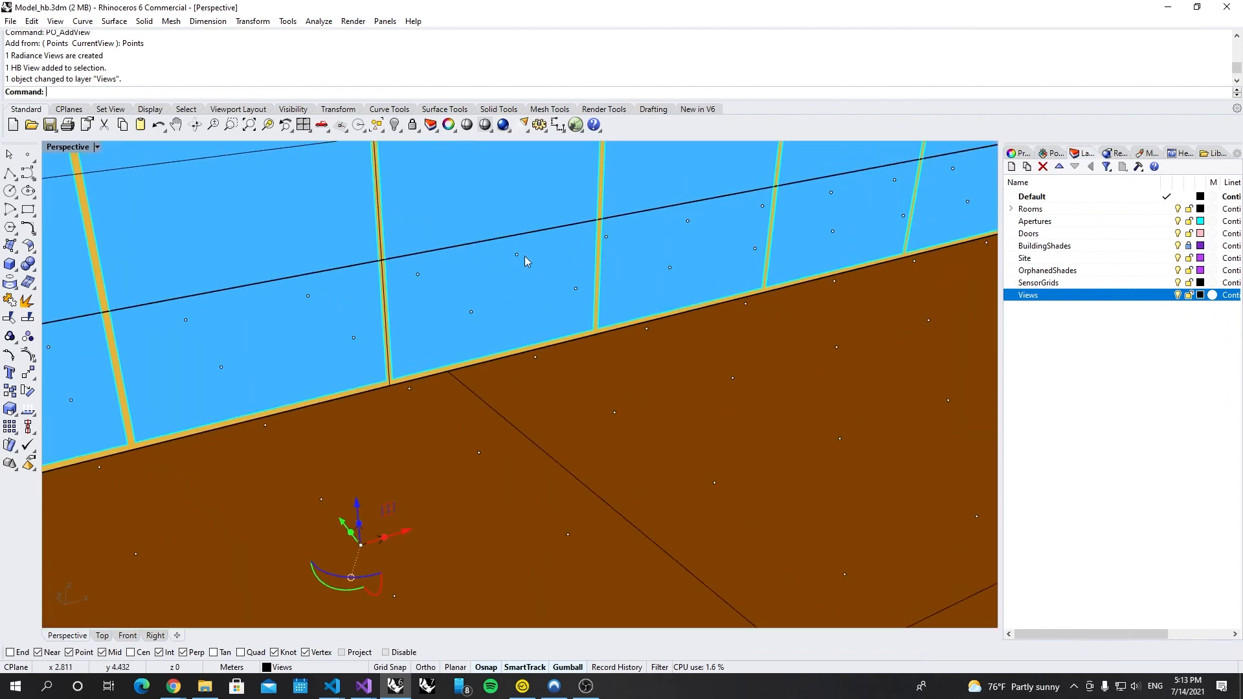
{"action": "scroll", "coordinate": [525, 257], "scroll_direction": "down", "scroll_amount": 13}
Step: Slide the point-based HB View along its X axis and rotate it about 90°
{"action": "right_click_drag", "start_coordinate": [599, 349], "coordinate": [596, 410]}
{"action": "mouse_move", "coordinate": [536, 378]}
{"action": "right_mouse_down"}
{"action": "mouse_move", "coordinate": [479, 391]}
{"action": "mouse_move", "coordinate": [522, 397]}
{"action": "right_mouse_up"}
{"action": "left_click_drag", "start_coordinate": [512, 252], "coordinate": [470, 256]}
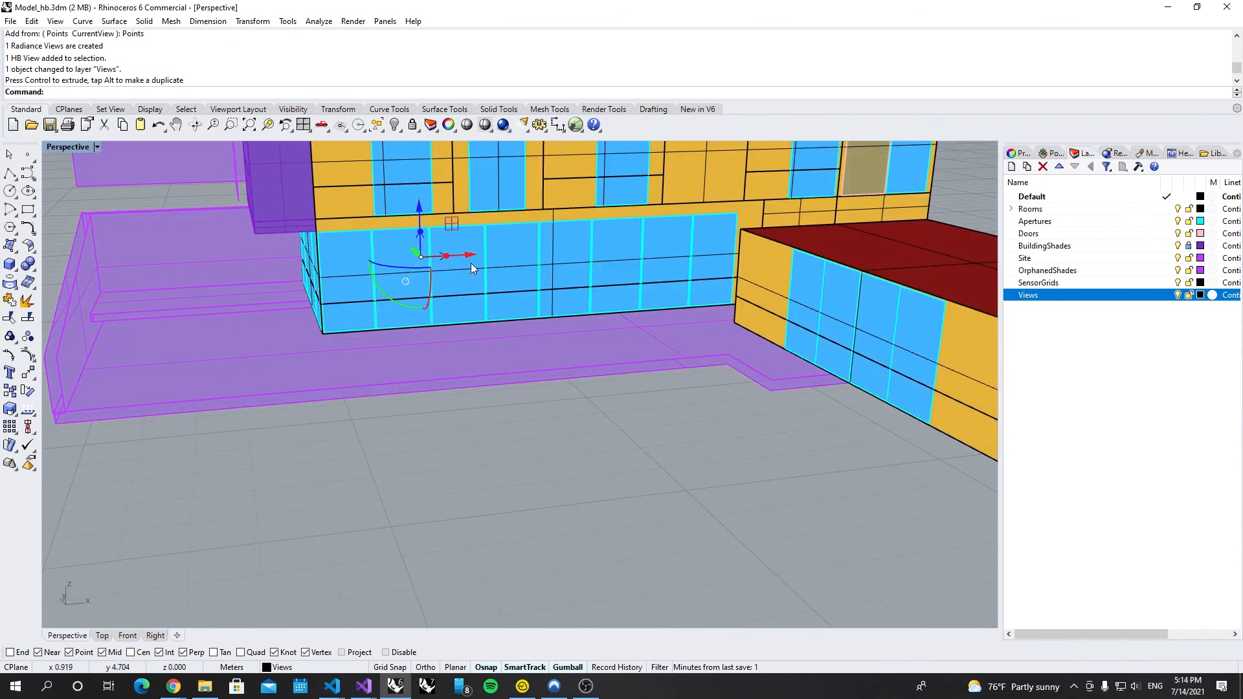
{"action": "mouse_move", "coordinate": [384, 271]}
{"action": "left_mouse_down"}
{"action": "mouse_move", "coordinate": [482, 275]}
{"action": "mouse_move", "coordinate": [475, 286]}
{"action": "left_mouse_up"}
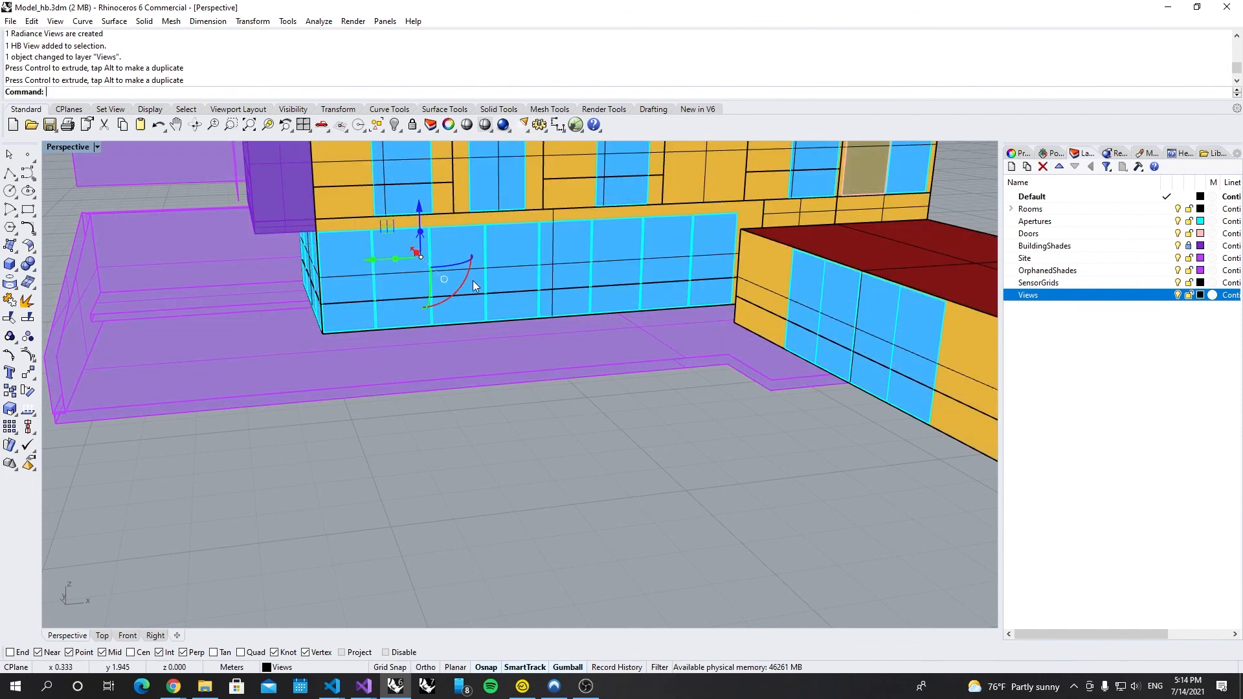
{"action": "left_click", "coordinate": [540, 483]}
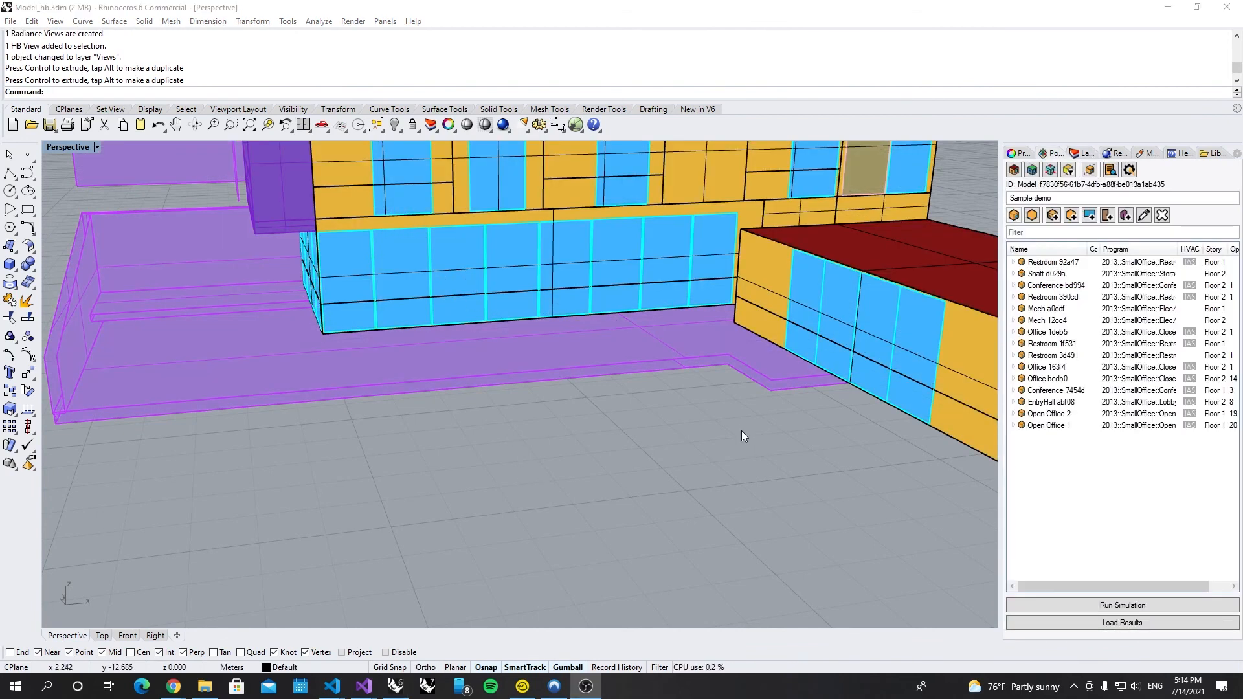